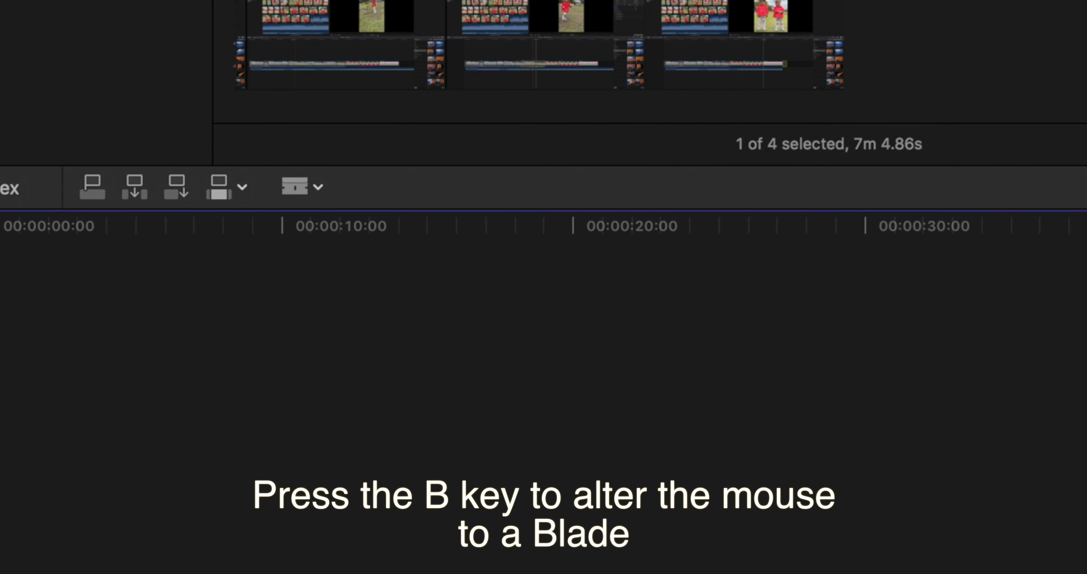
Cut the first photo clip, showing both girls sitting, at 50:03 on the timeline with the Blade tool.
{"action": "key", "text": "a"}
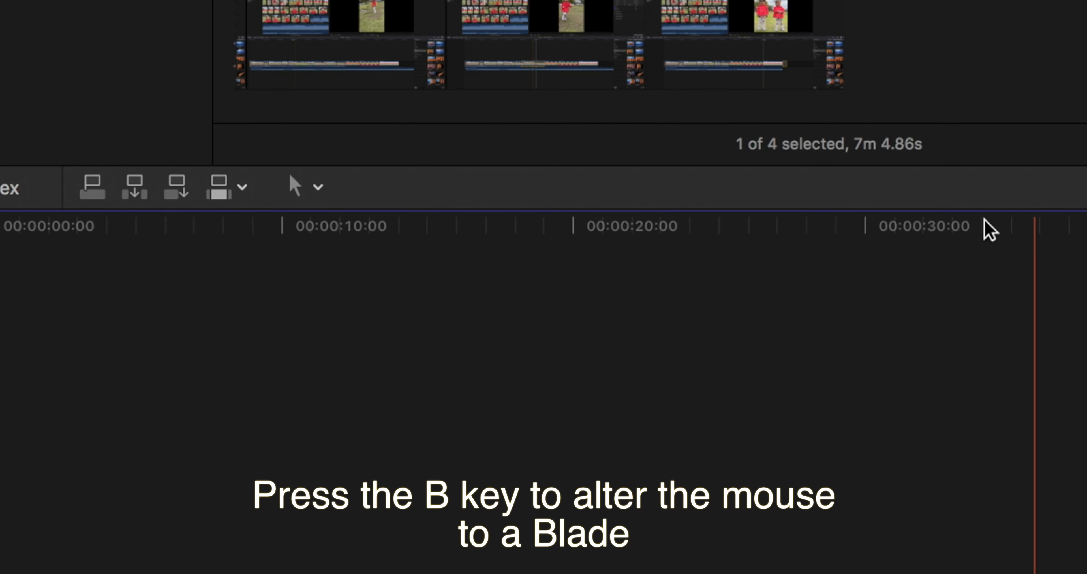
{"action": "left_click", "coordinate": [319, 188]}
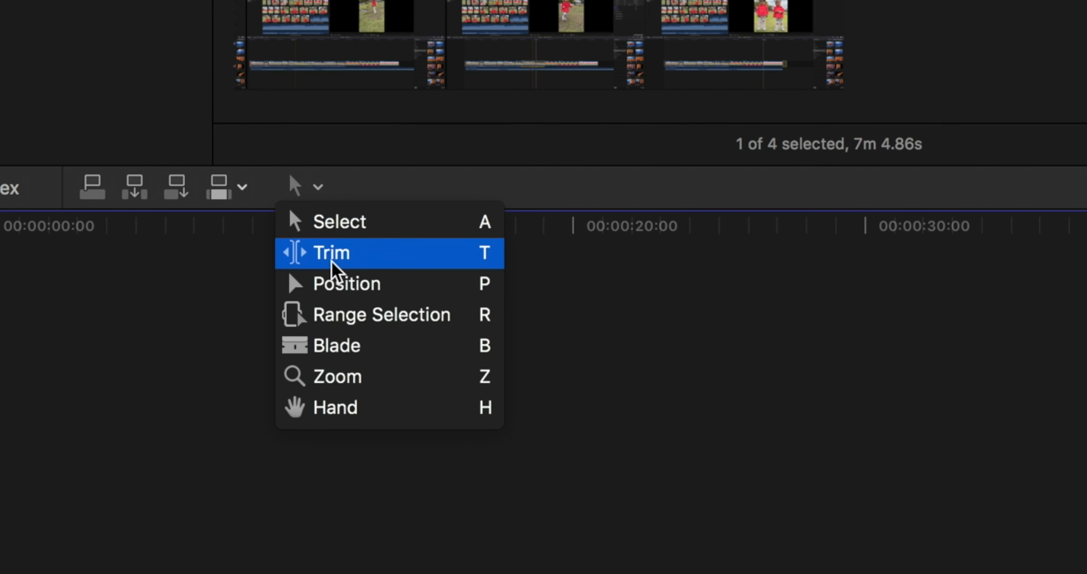
{"action": "left_click", "coordinate": [344, 354]}
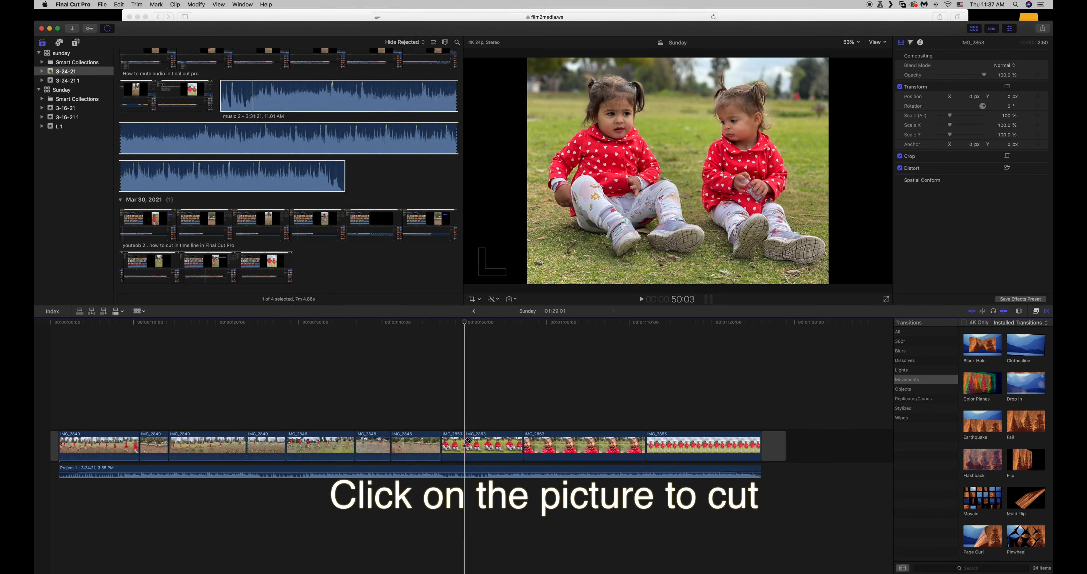
Return to the Select tool and delete the excess part of the first photo clip after the cut.
{"action": "key", "text": "a"}
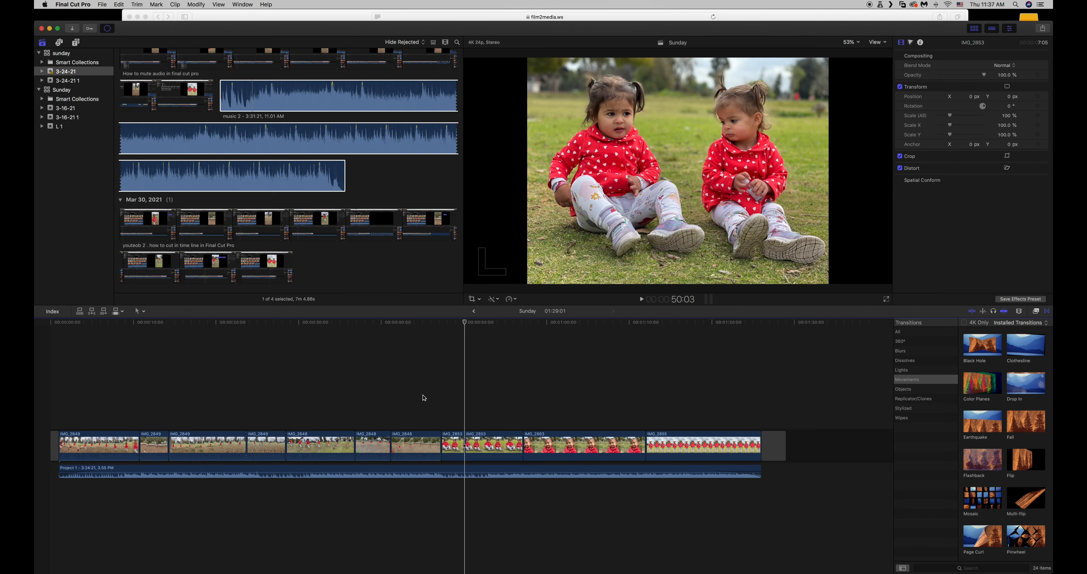
{"action": "key", "text": "b"}
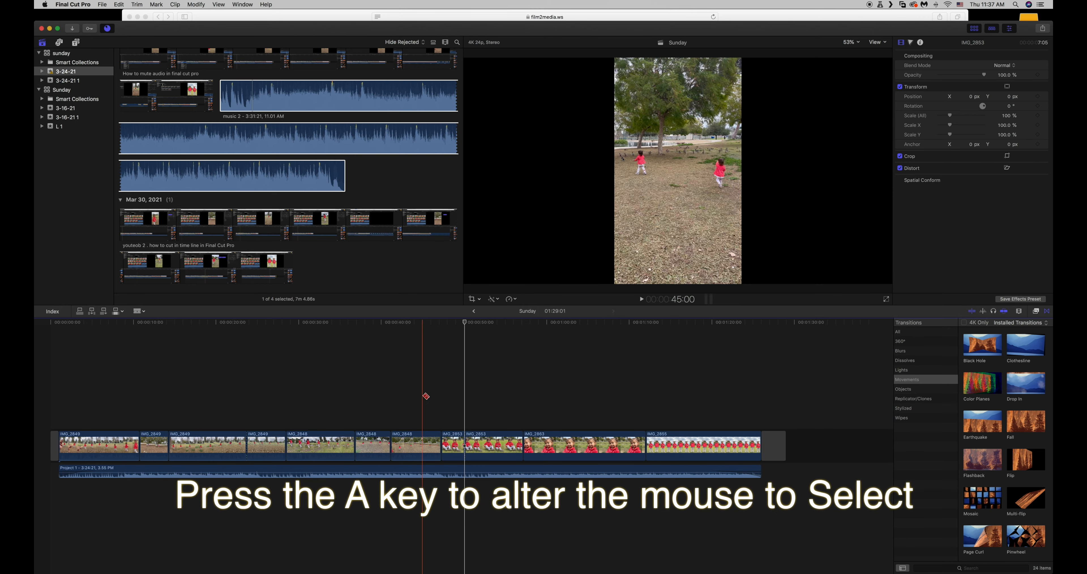
{"action": "left_click", "coordinate": [144, 311]}
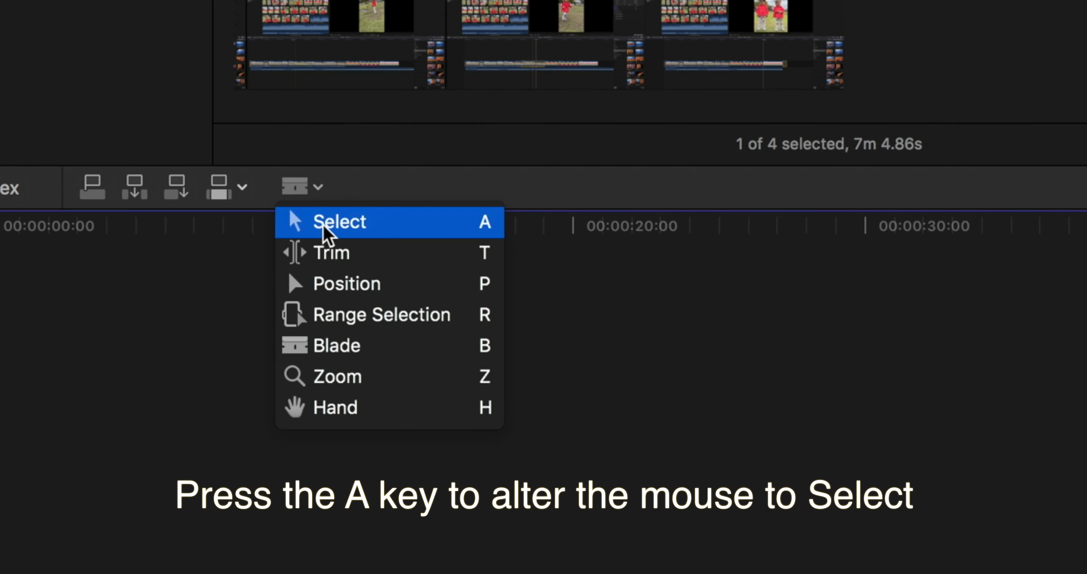
{"action": "left_click", "coordinate": [369, 230]}
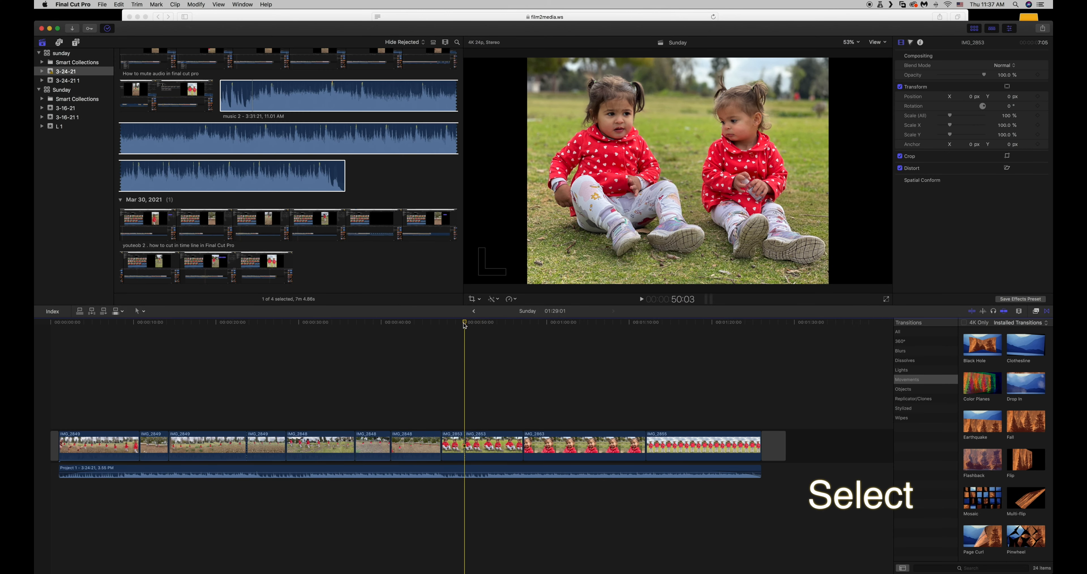
{"action": "left_click", "coordinate": [494, 446]}
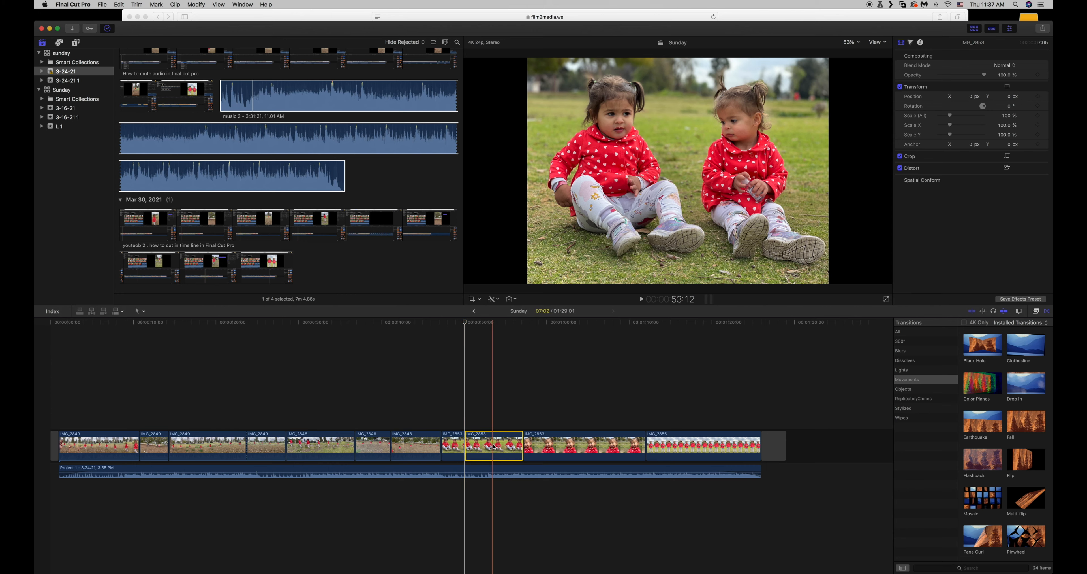
{"action": "left_click", "coordinate": [442, 323]}
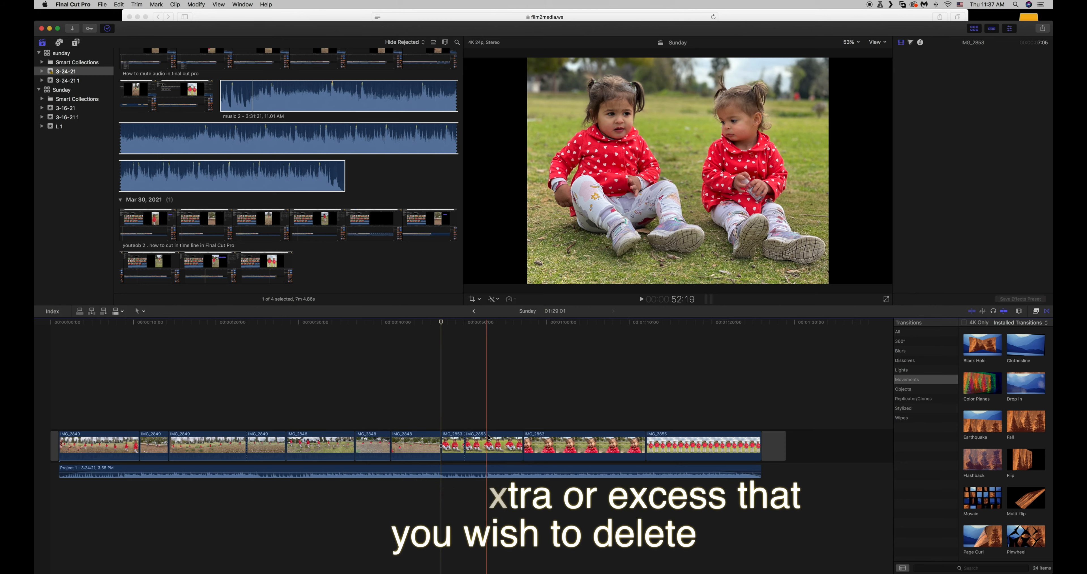
{"action": "left_click", "coordinate": [488, 451]}
{"action": "key", "text": "Delete"}
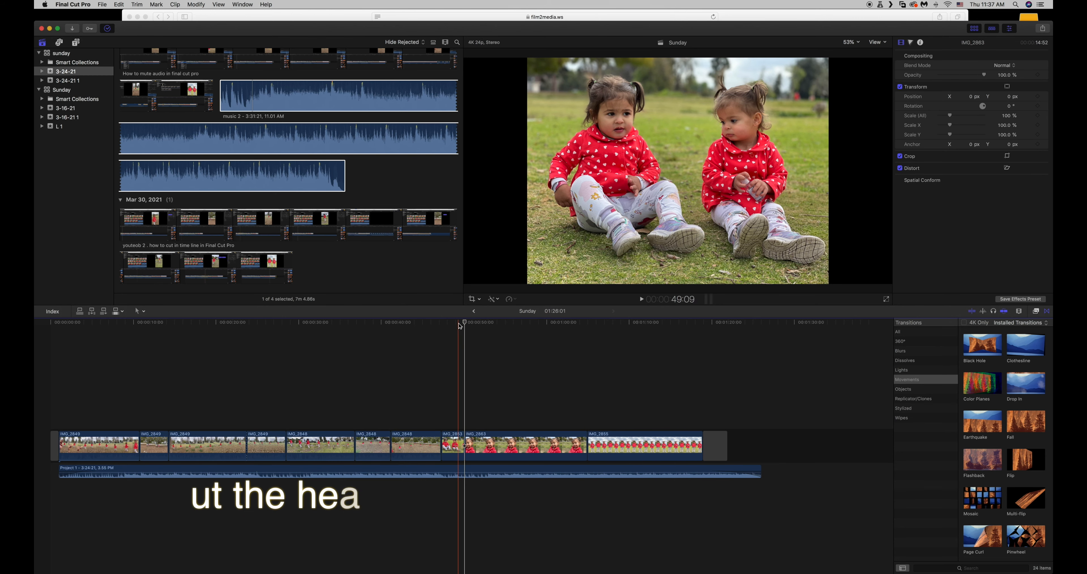
Add Scale and Rotation keyframes at the first frame of the shortened first photo.
{"action": "left_click", "coordinate": [447, 323]}
{"action": "left_click_drag", "start_coordinate": [447, 325], "coordinate": [442, 324]}
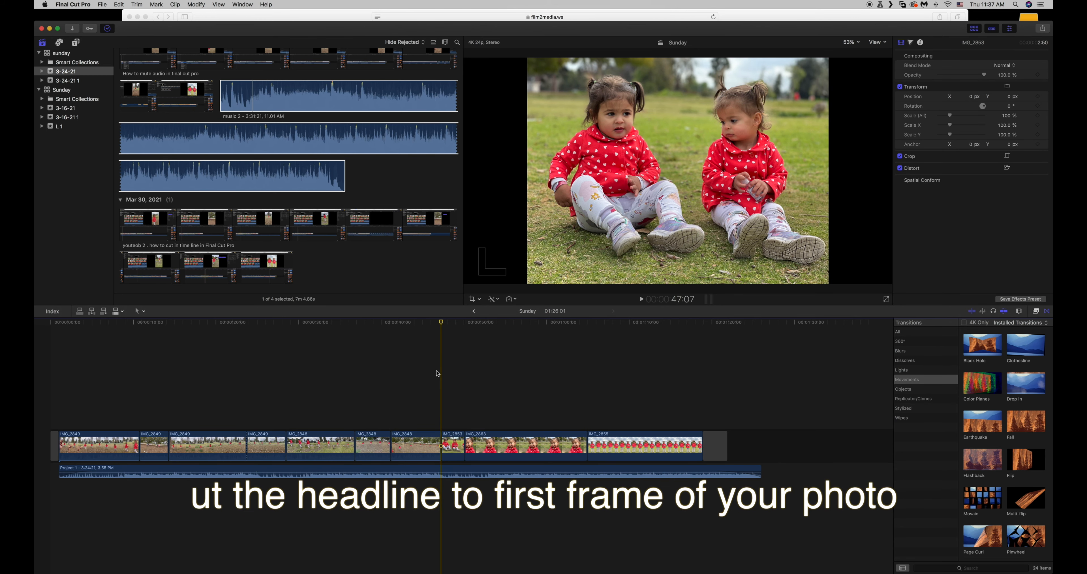
{"action": "left_click", "coordinate": [459, 446]}
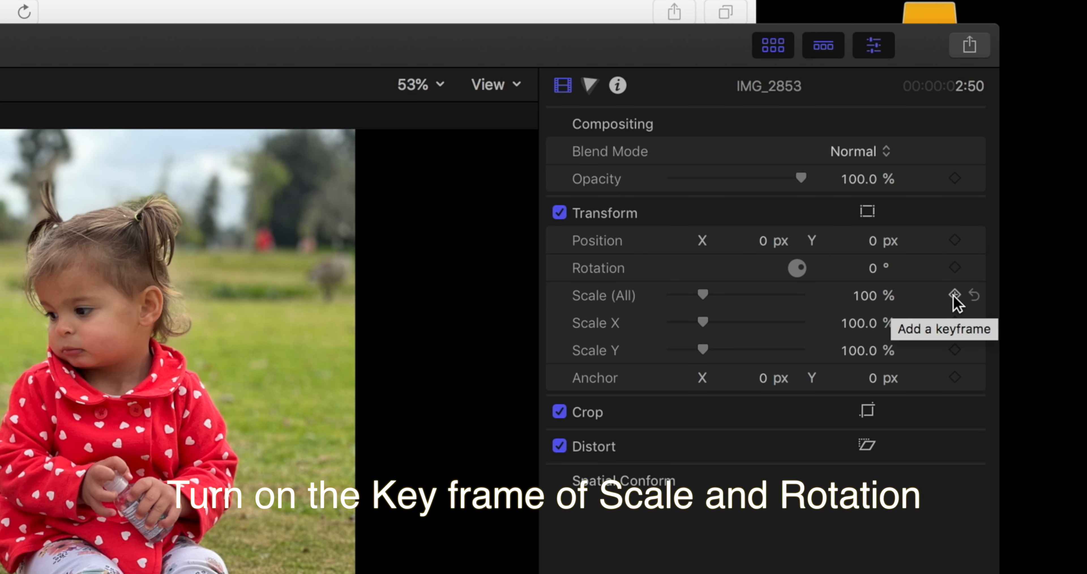
{"action": "left_click", "coordinate": [954, 294]}
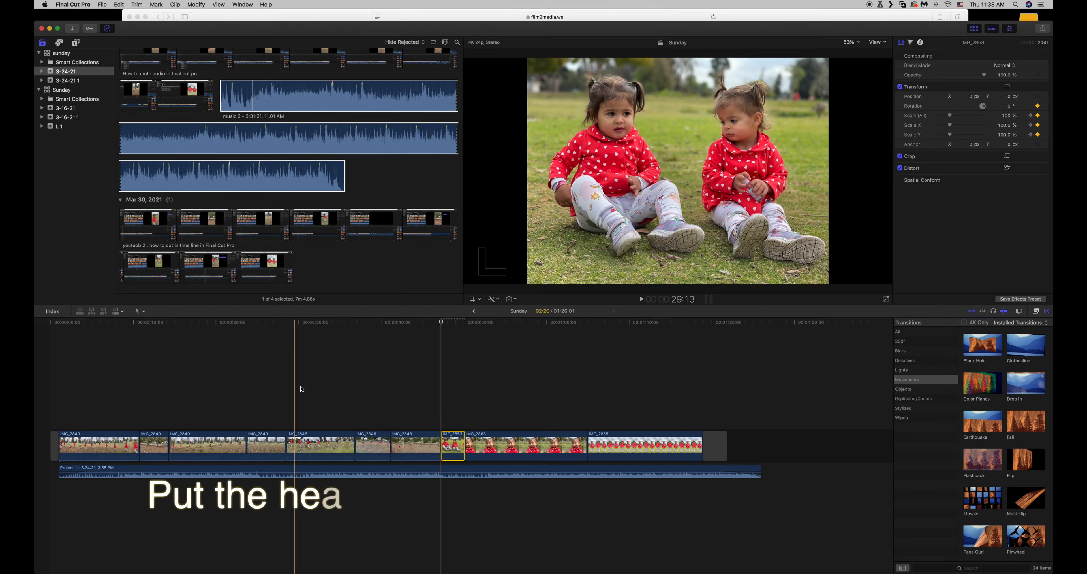
At the end of the first photo, set Scale (All) to 151% and Rotation to 22°.
{"action": "left_click_drag", "start_coordinate": [441, 324], "coordinate": [464, 324]}
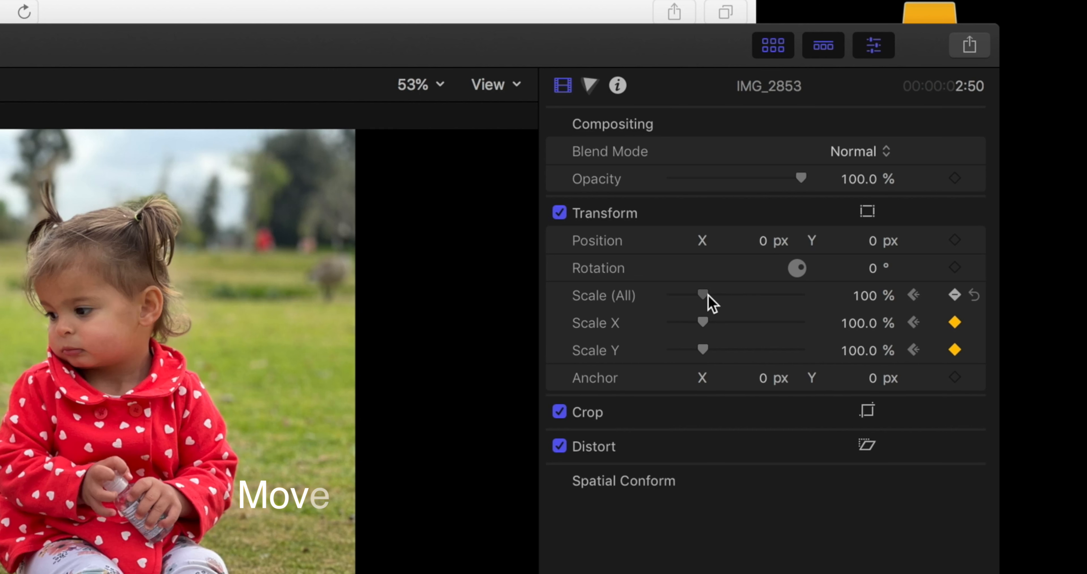
{"action": "left_click_drag", "start_coordinate": [708, 295], "coordinate": [719, 298]}
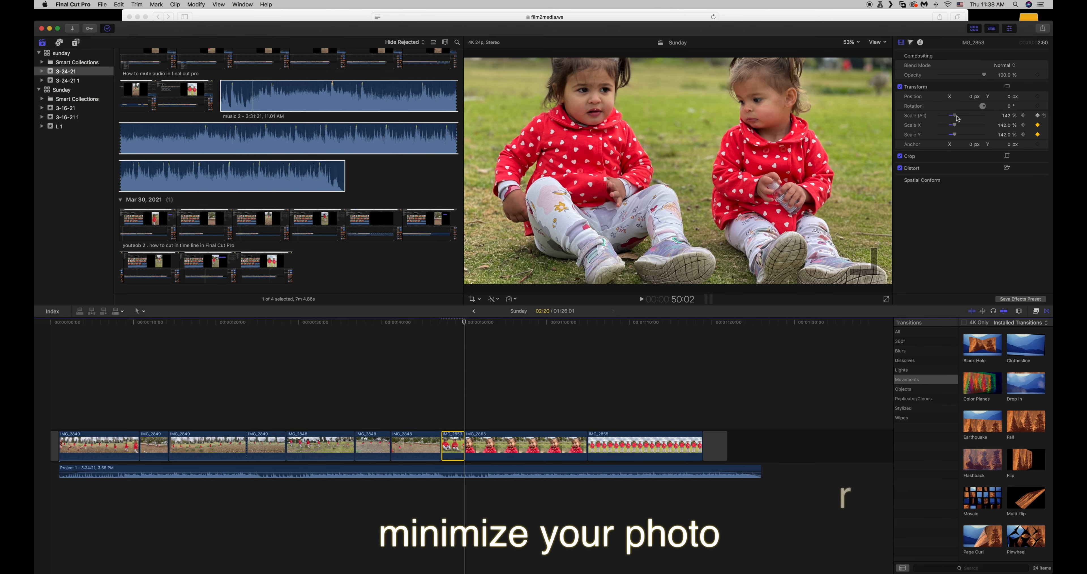
{"action": "left_click_drag", "start_coordinate": [958, 118], "coordinate": [959, 118]}
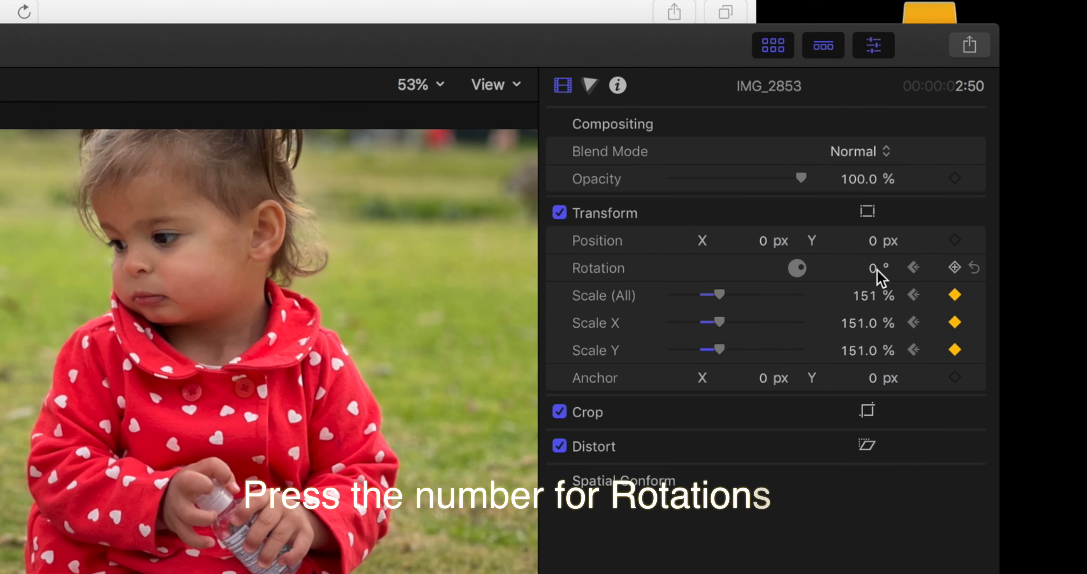
{"action": "left_click_drag", "start_coordinate": [874, 272], "coordinate": [880, 262]}
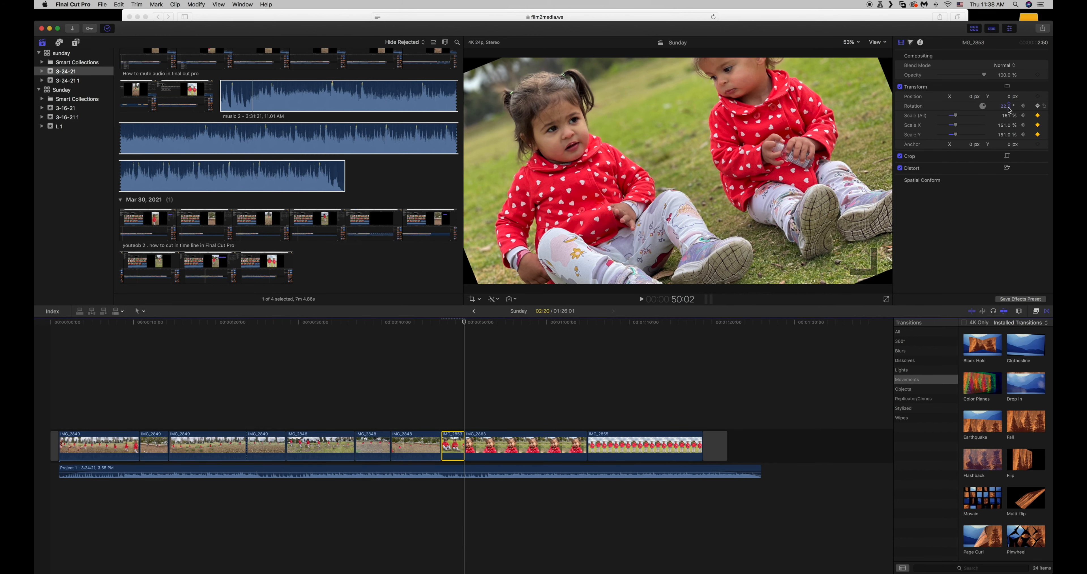
Play the first photo from its first frame to preview the scale and rotation animation.
{"action": "left_click_drag", "start_coordinate": [464, 322], "coordinate": [442, 322]}
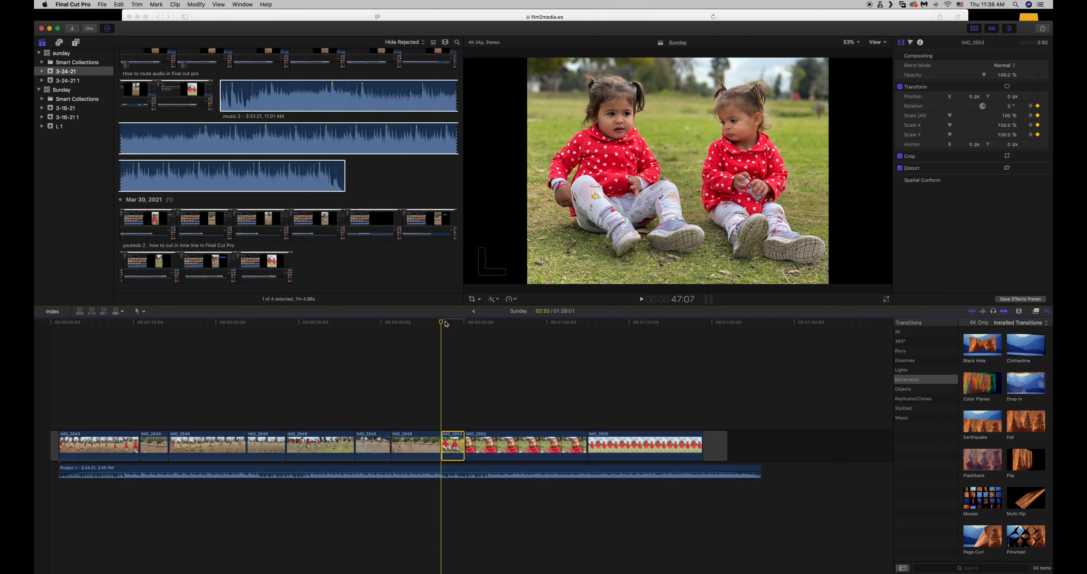
{"action": "key", "text": "space"}
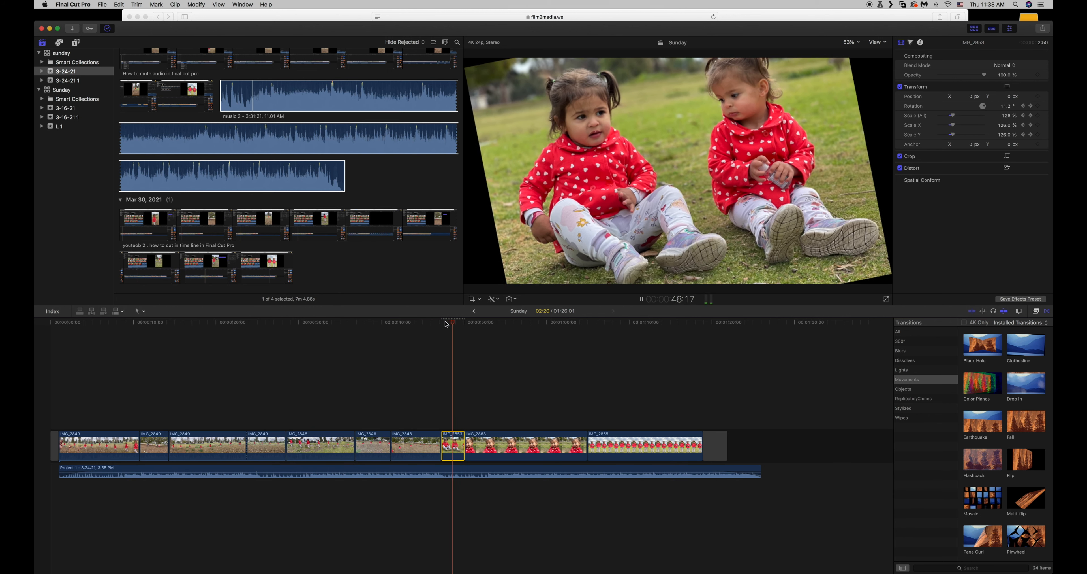
{"action": "key", "text": "space"}
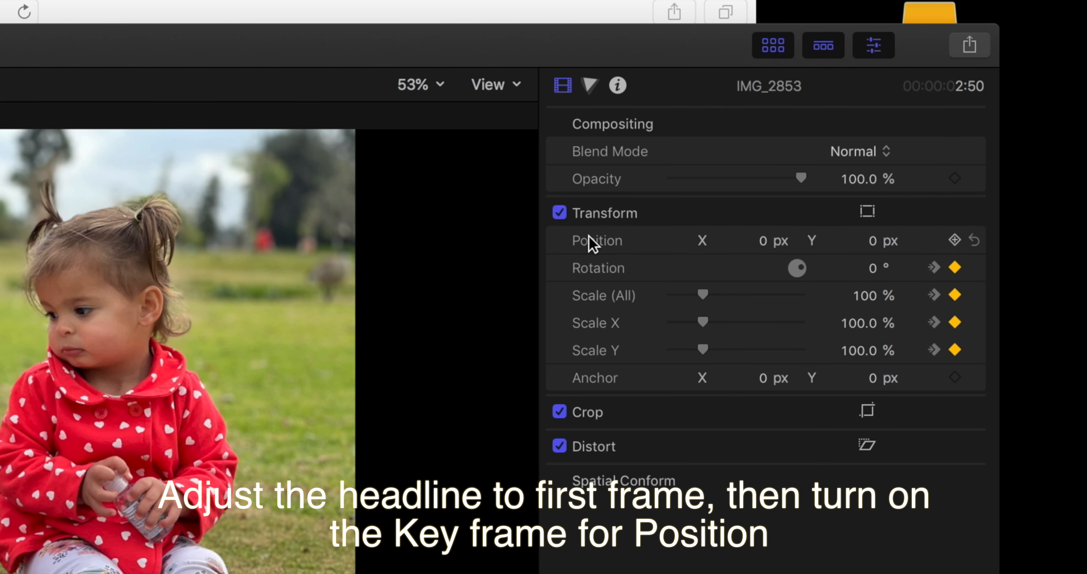
Animate the first photo's Position from a keyframe at its first frame to X 73 px and Y about -267 px at its end.
{"action": "left_click", "coordinate": [955, 240]}
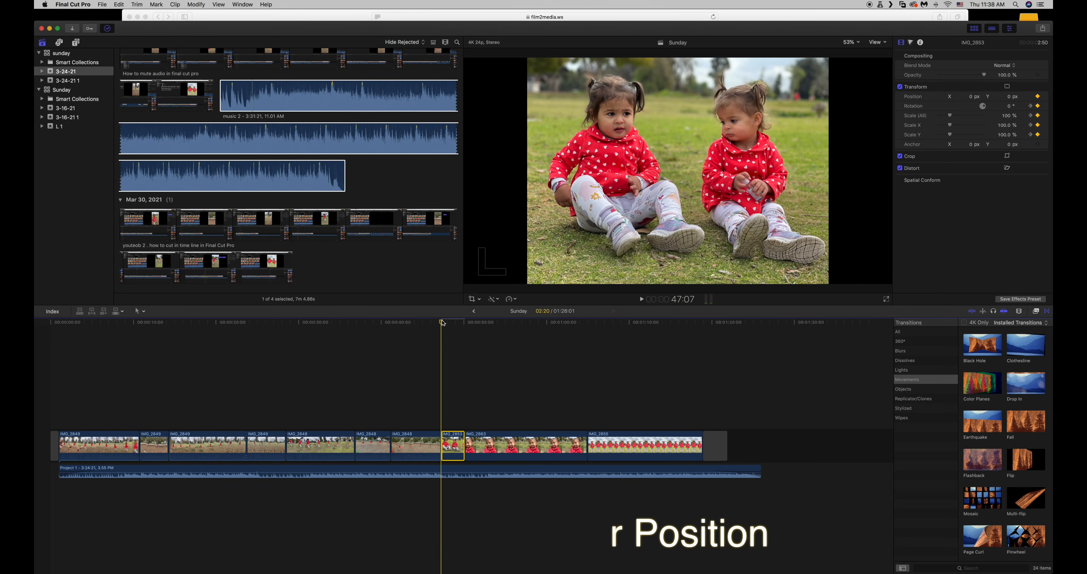
{"action": "left_click_drag", "start_coordinate": [442, 323], "coordinate": [464, 324]}
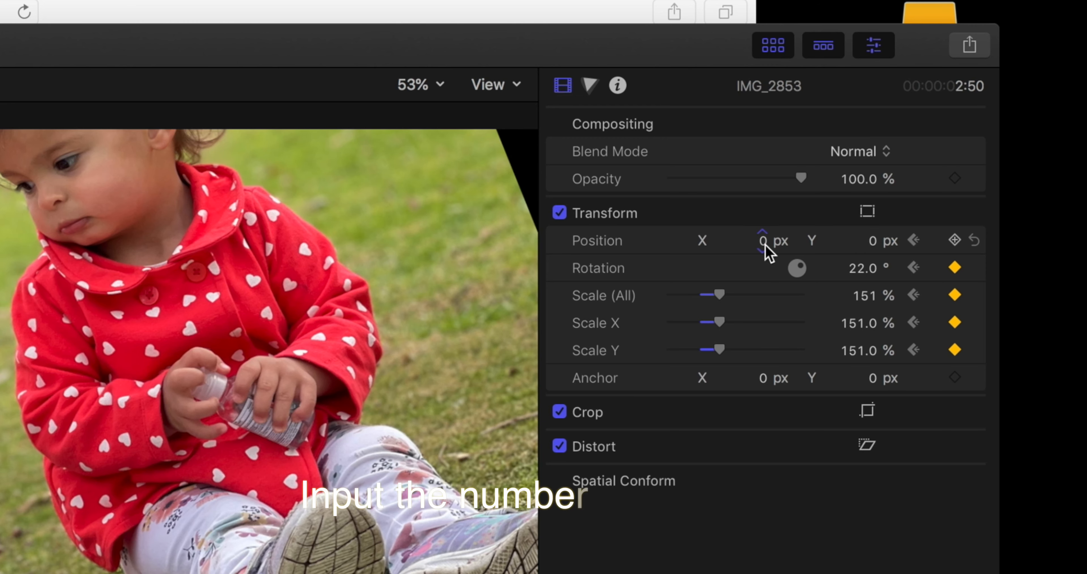
{"action": "left_click_drag", "start_coordinate": [973, 100], "coordinate": [985, 99]}
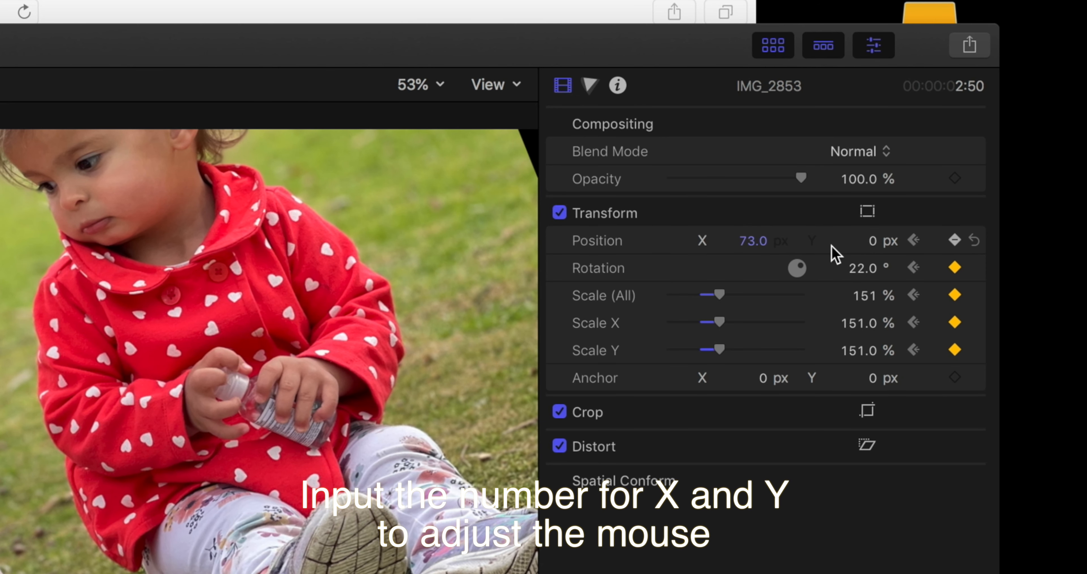
{"action": "left_click", "coordinate": [872, 245]}
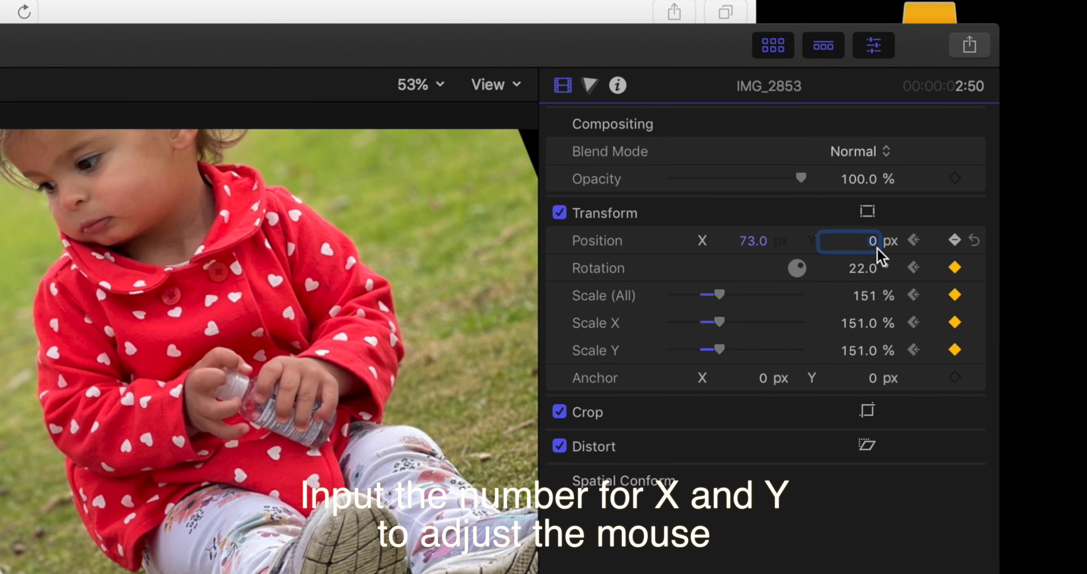
{"action": "left_click_drag", "start_coordinate": [876, 246], "coordinate": [876, 302]}
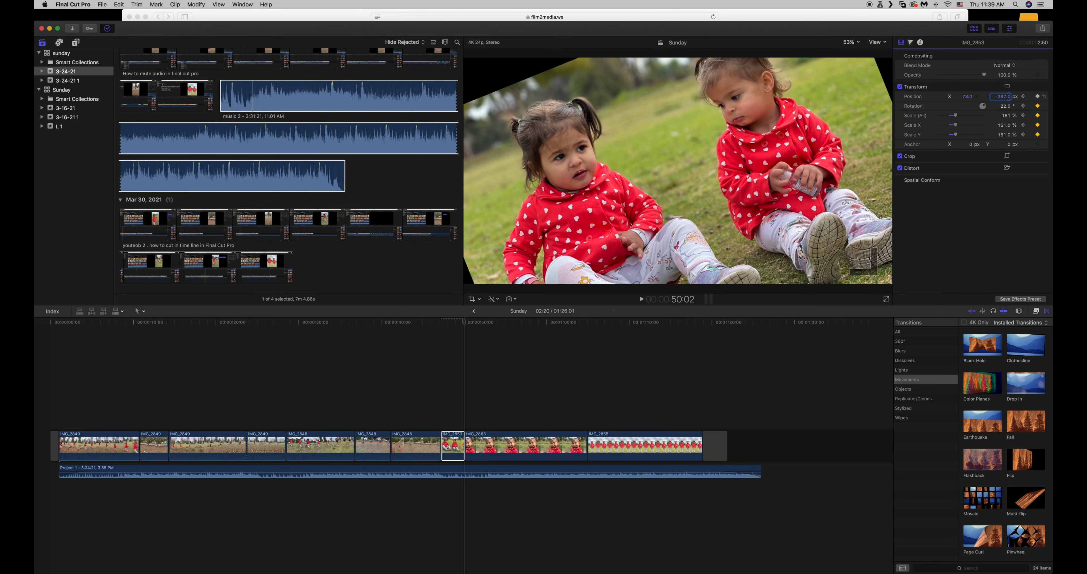
Play the timeline from just before the first photo to preview its combined position, scale and rotation animation.
{"action": "left_click", "coordinate": [433, 322]}
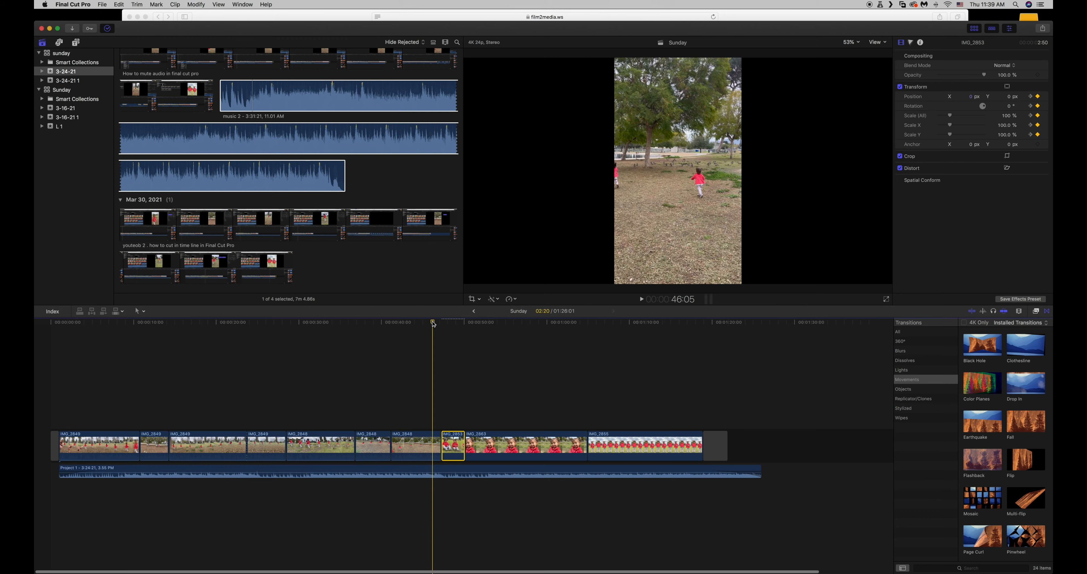
{"action": "key", "text": "space"}
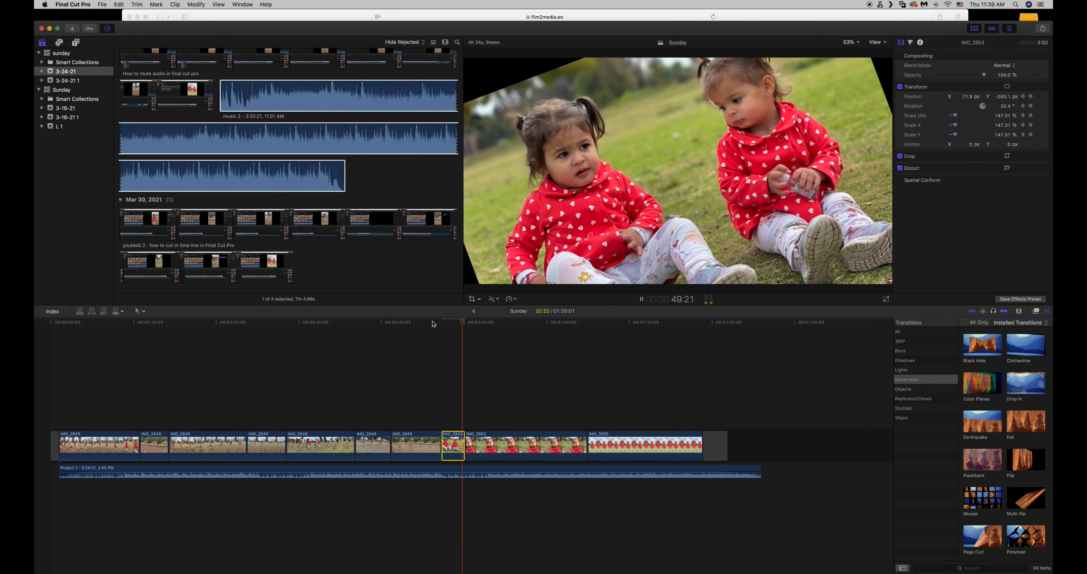
{"action": "key", "text": "space"}
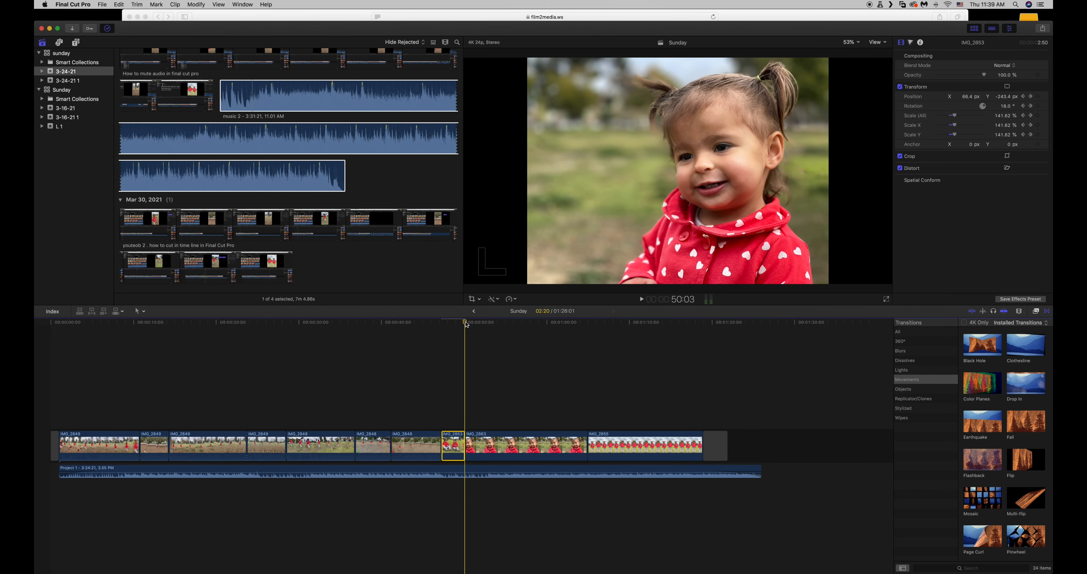
Cut the second photo clip, the close-up of one girl, at 54:01 and delete the part after the cut.
{"action": "left_click_drag", "start_coordinate": [470, 324], "coordinate": [498, 323]}
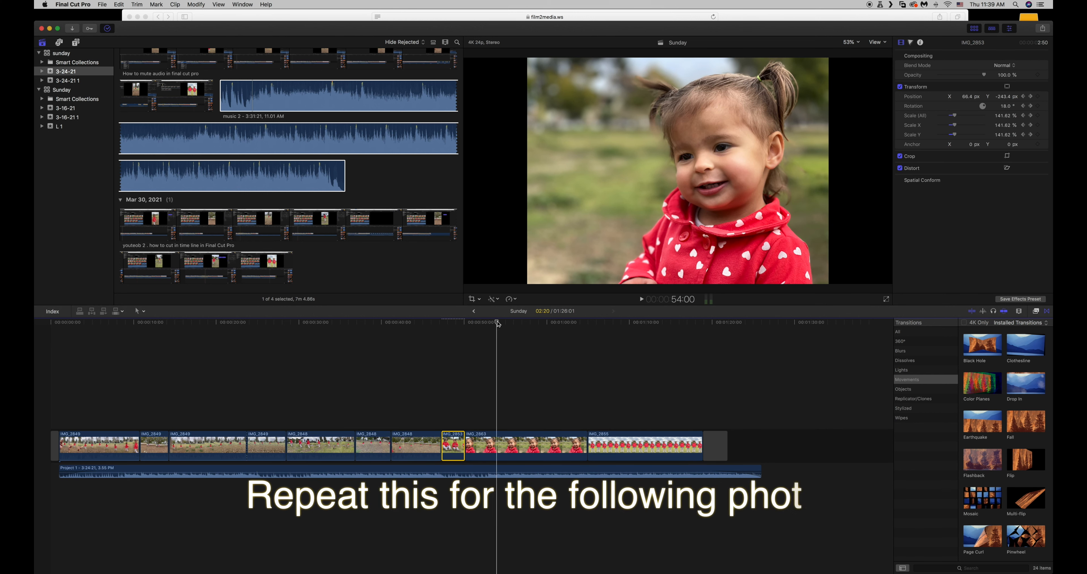
{"action": "left_click", "coordinate": [499, 438]}
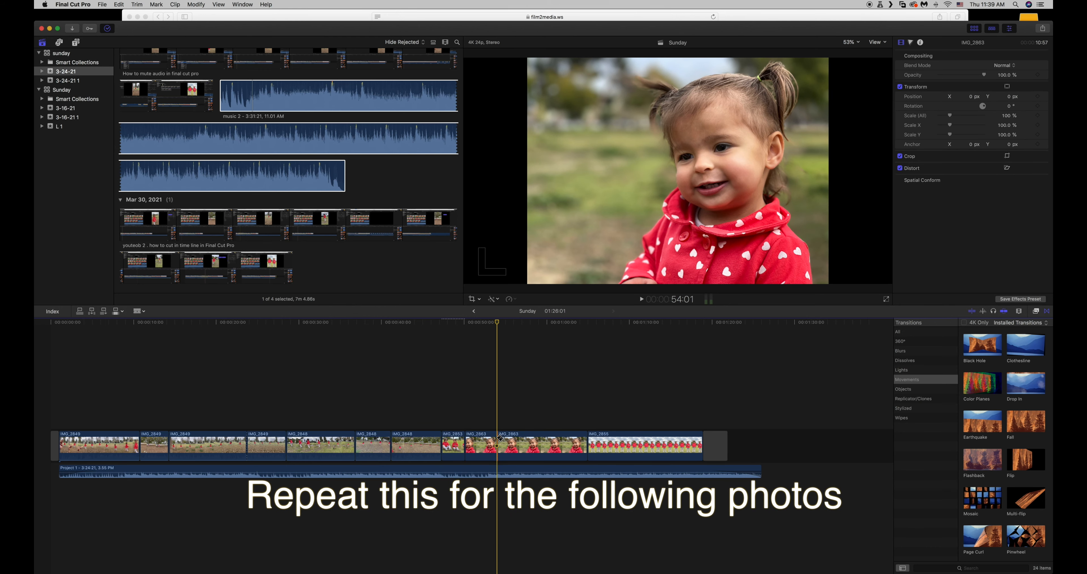
{"action": "left_click", "coordinate": [515, 441]}
{"action": "key", "text": "Delete"}
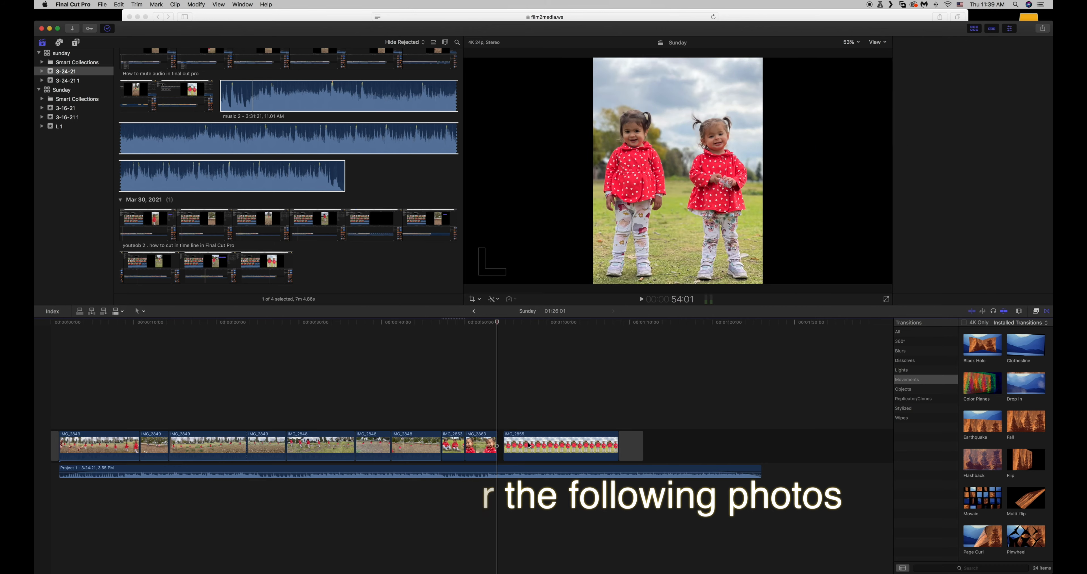
Add Scale and Rotation keyframes at the first frame of the second photo clip.
{"action": "left_click_drag", "start_coordinate": [498, 322], "coordinate": [467, 323]}
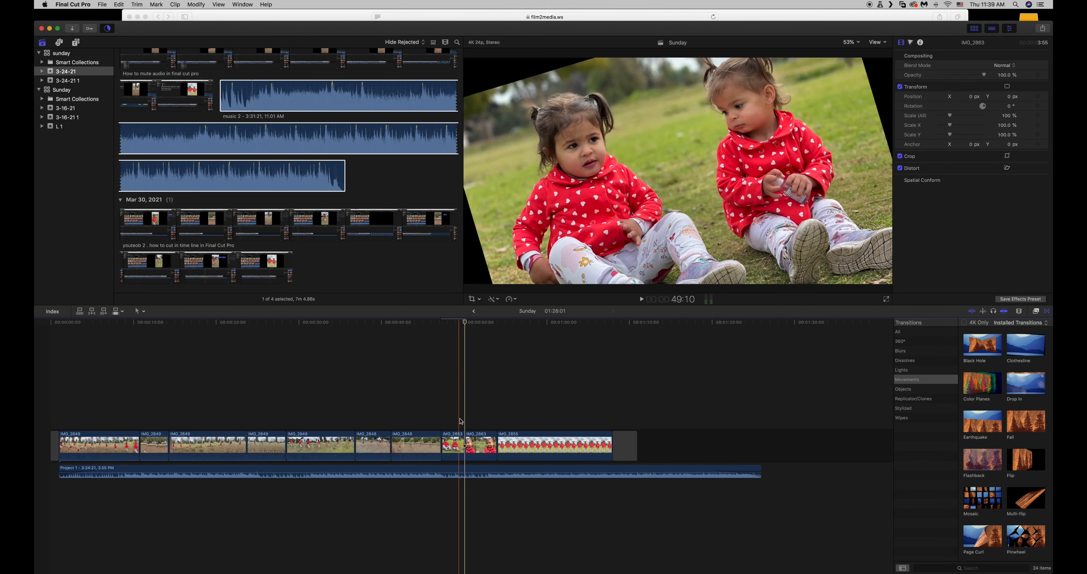
{"action": "left_click", "coordinate": [477, 446]}
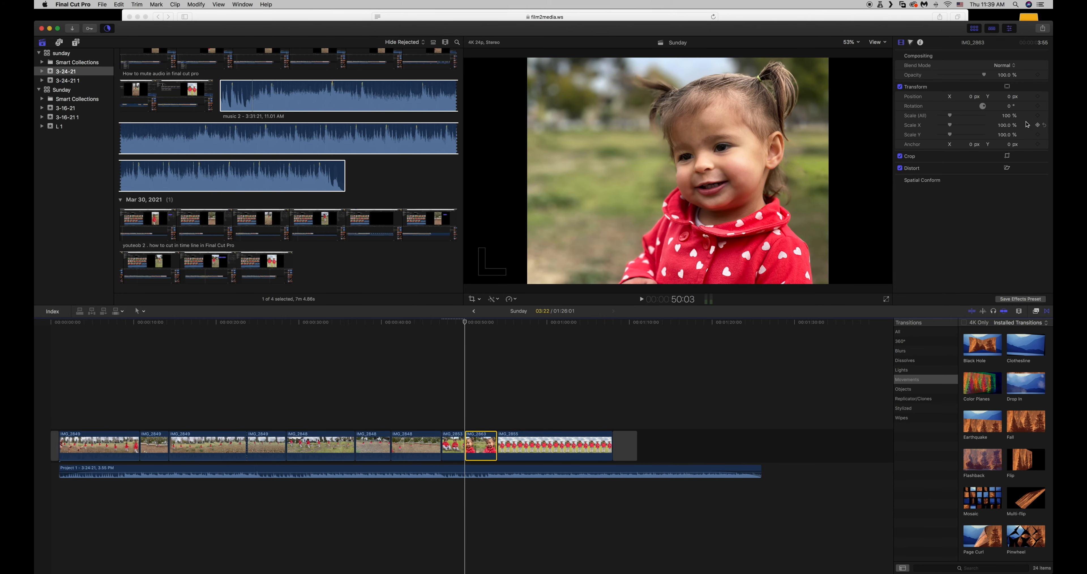
{"action": "left_click", "coordinate": [1039, 116]}
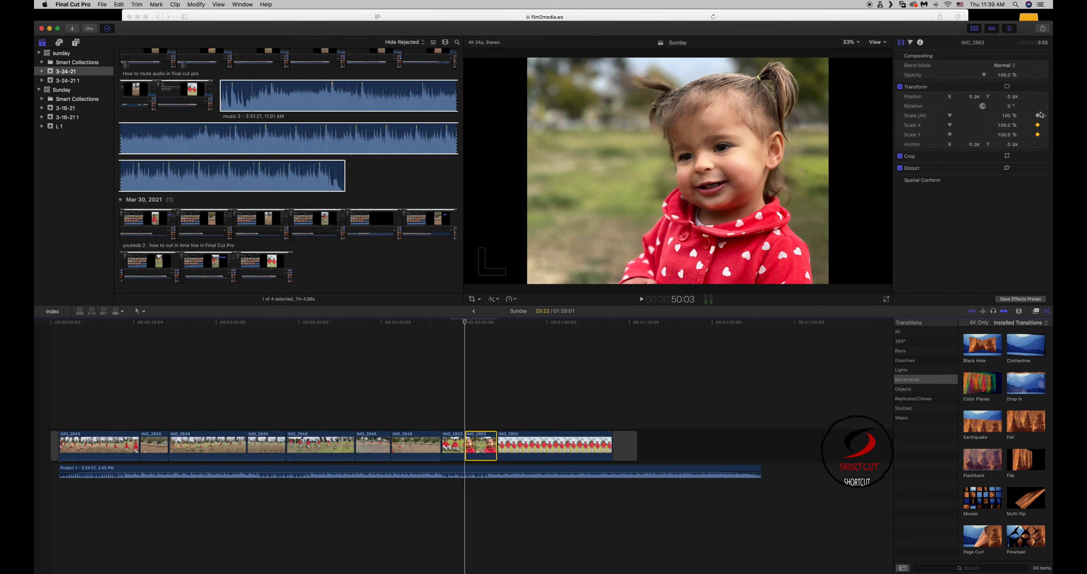
{"action": "left_click", "coordinate": [1038, 106]}
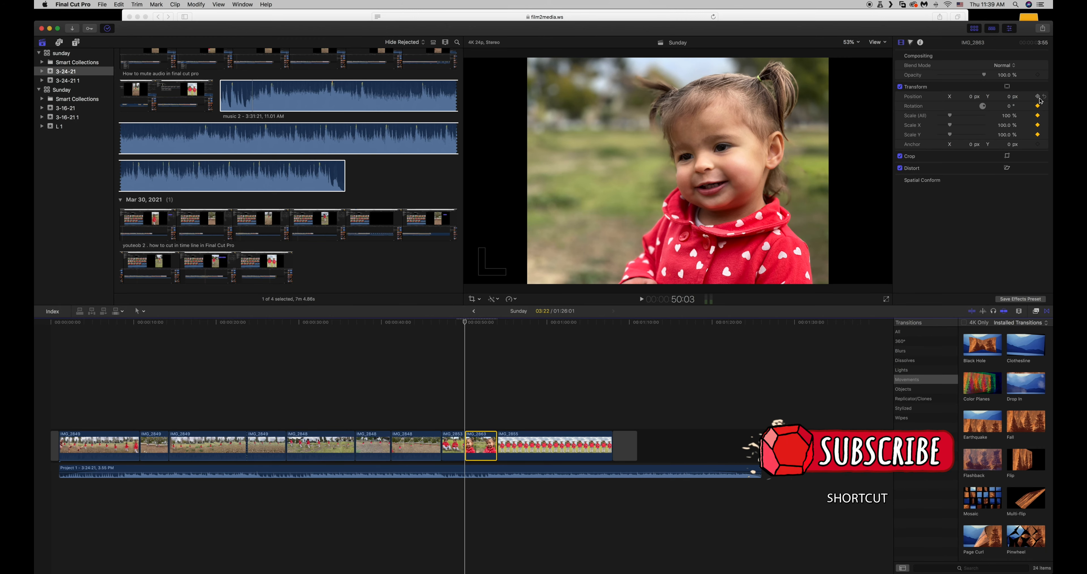
Add the second photo's first-frame Position keyframe, and at 54:00 set Scale to 142%, Rotation to -15.7° and Position to X -145 px, Y about -86 px.
{"action": "left_click", "coordinate": [1038, 96]}
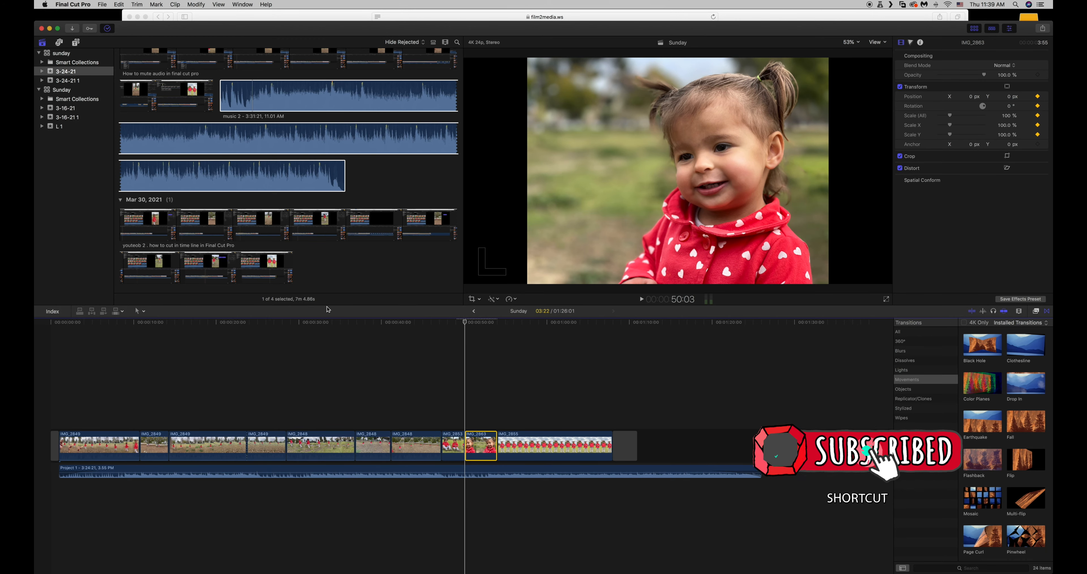
{"action": "left_click_drag", "start_coordinate": [468, 324], "coordinate": [496, 325]}
{"action": "key", "text": "Left"}
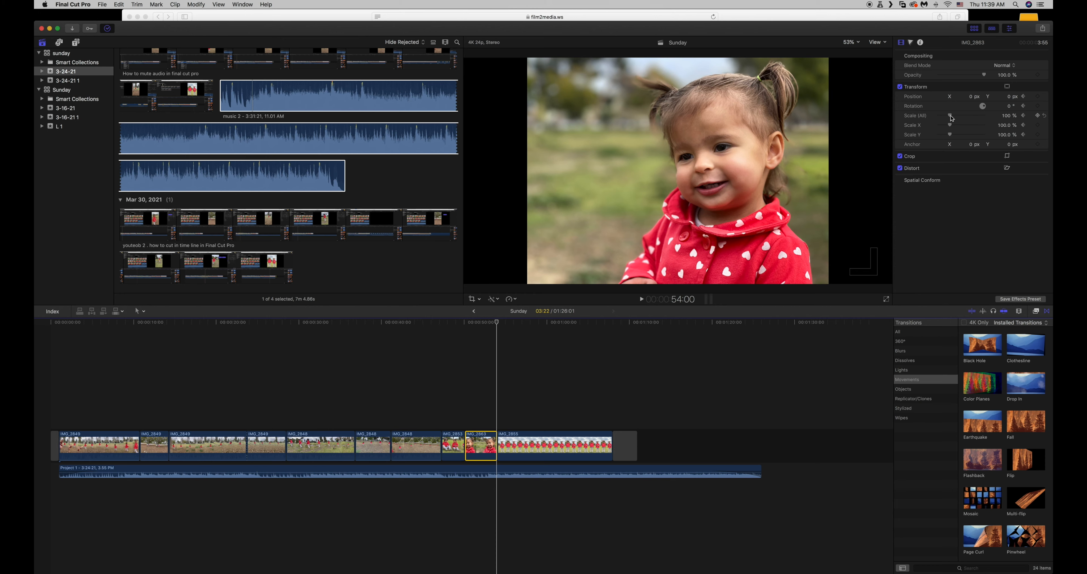
{"action": "left_click_drag", "start_coordinate": [952, 117], "coordinate": [983, 100]}
{"action": "left_click", "coordinate": [1006, 108]}
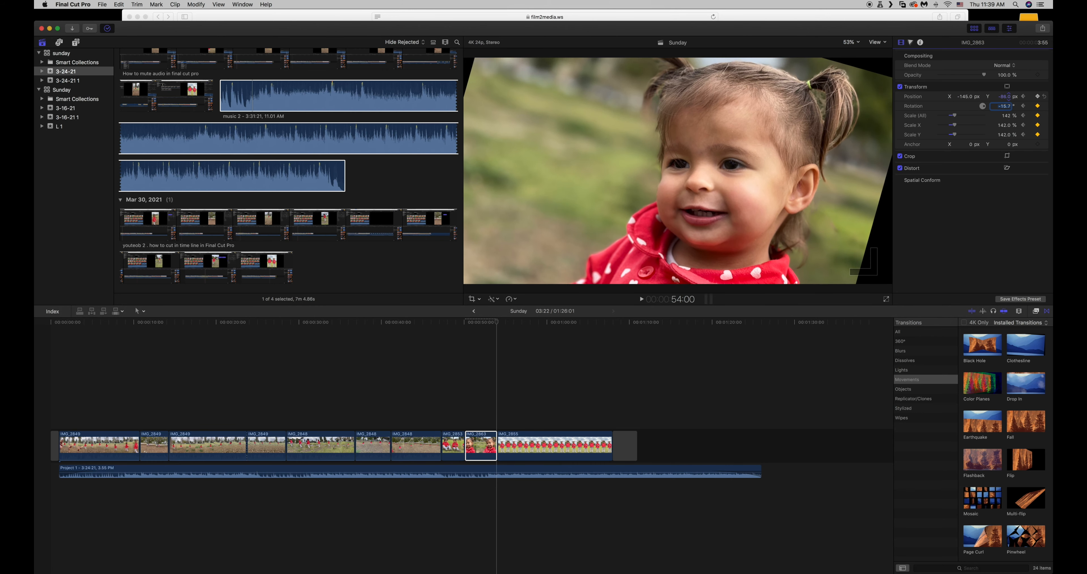
Play the timeline from the start of the first photo at 47:07 to preview the animations of the first two photos.
{"action": "left_click", "coordinate": [441, 321]}
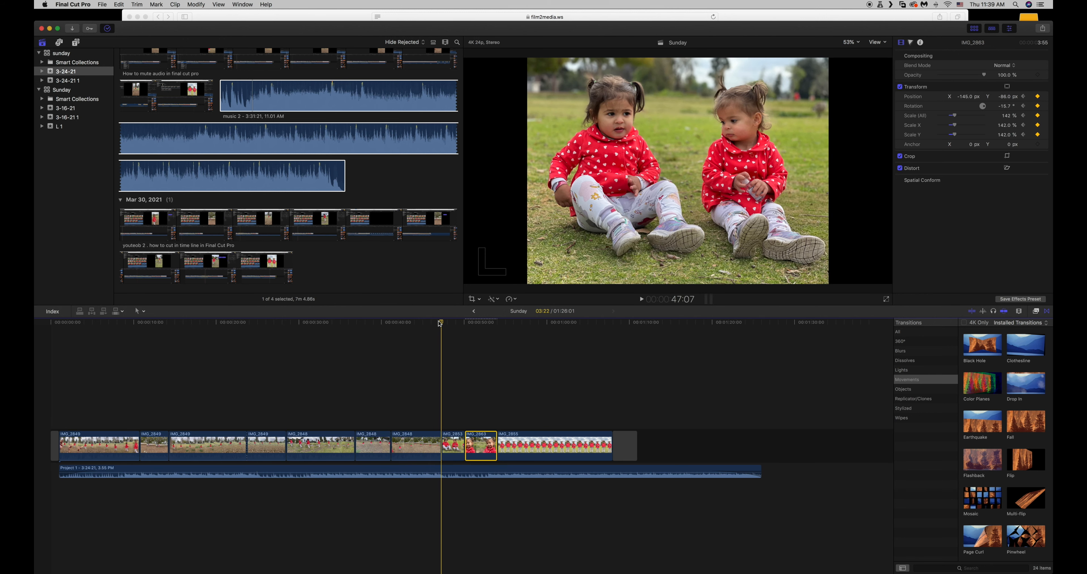
{"action": "key", "text": "space"}
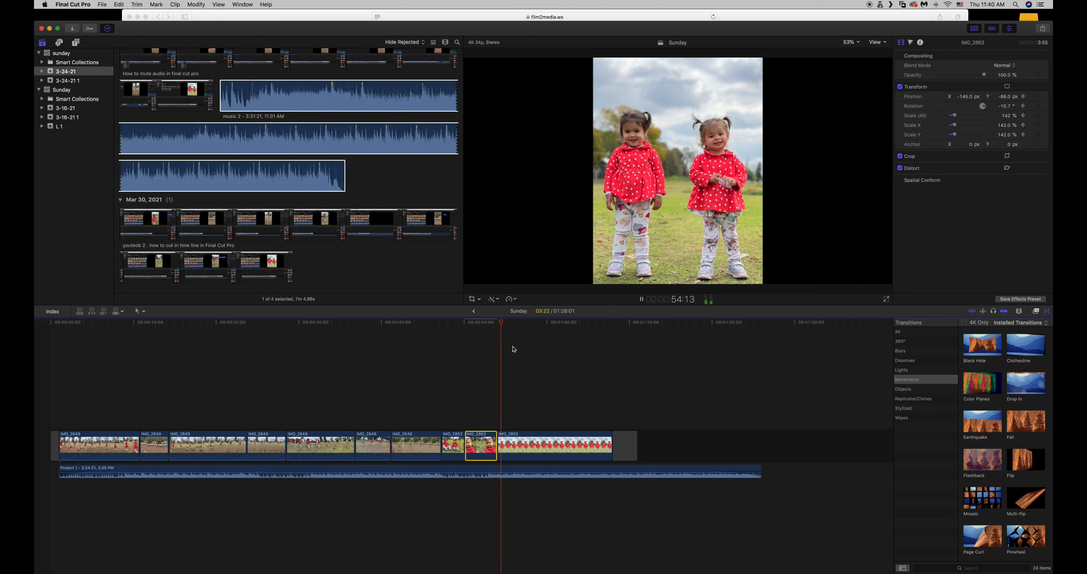
{"action": "left_click", "coordinate": [498, 322]}
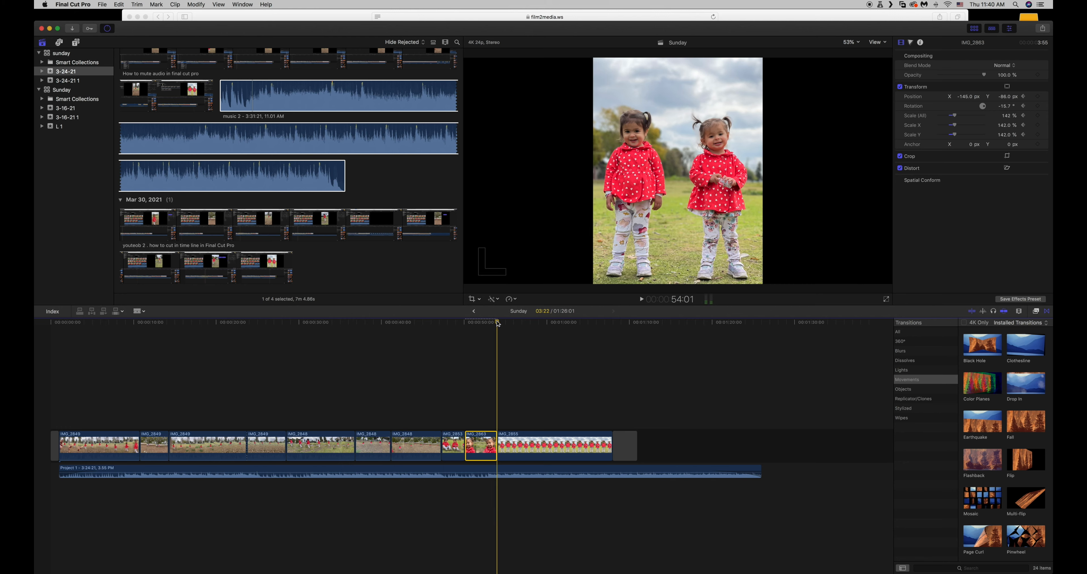
Cut the third photo clip, IMG_2855, at 56:15 and delete the part after the cut.
{"action": "left_click_drag", "start_coordinate": [498, 323], "coordinate": [520, 325]}
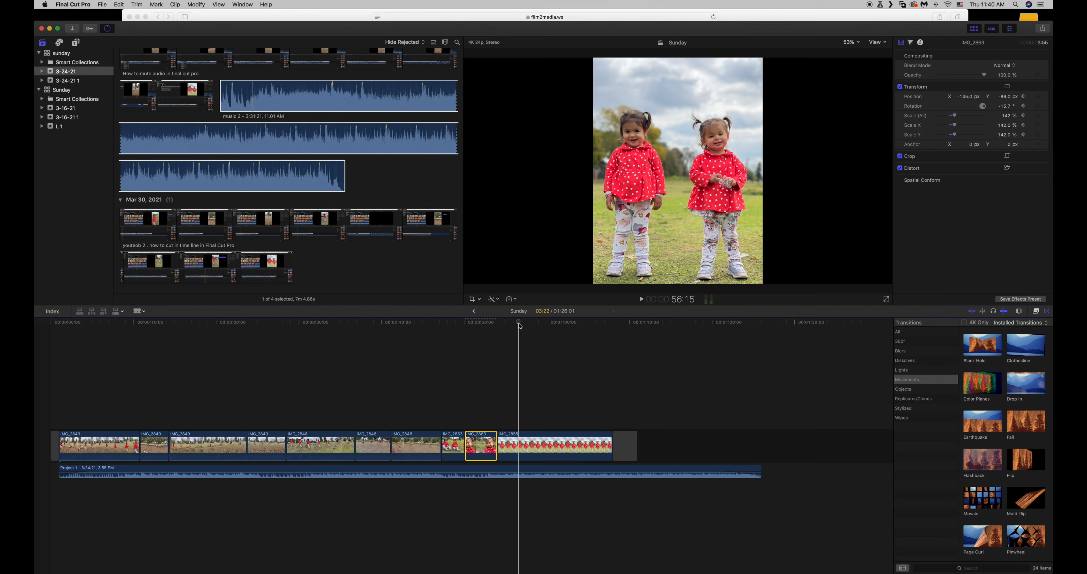
{"action": "left_click", "coordinate": [523, 444]}
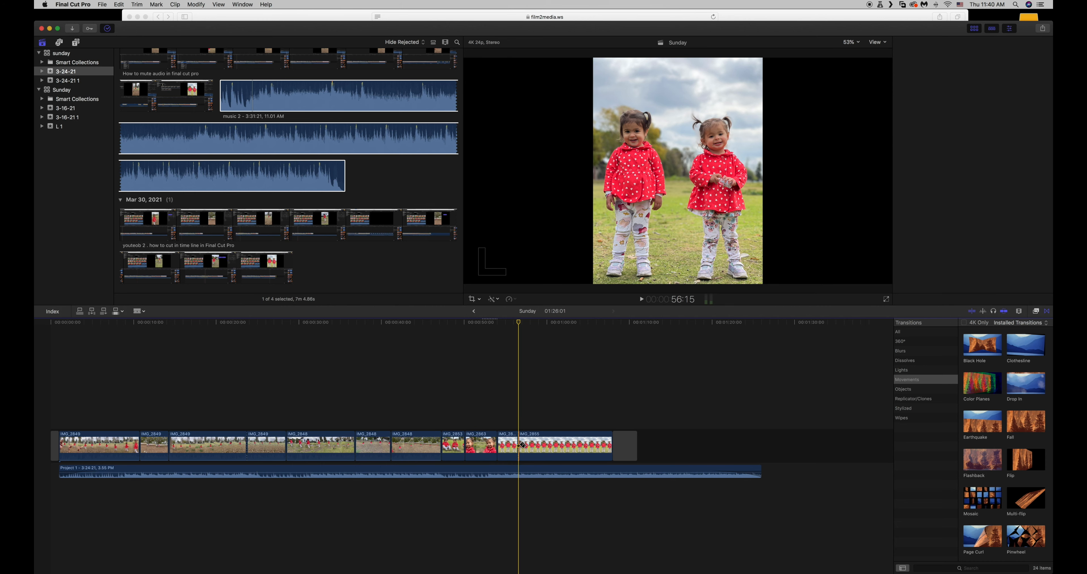
{"action": "left_click", "coordinate": [552, 448]}
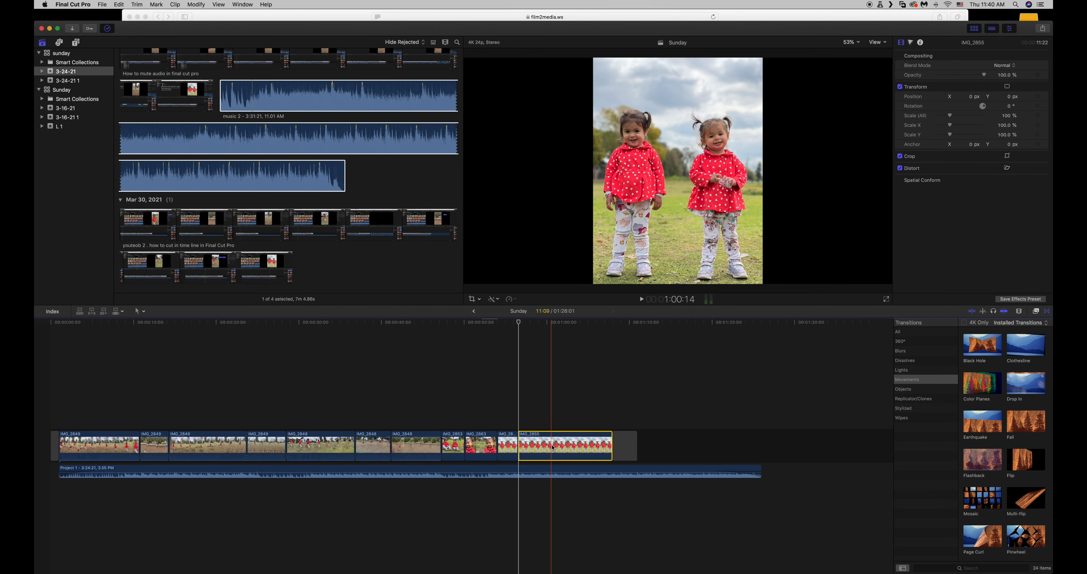
{"action": "key", "text": "Delete"}
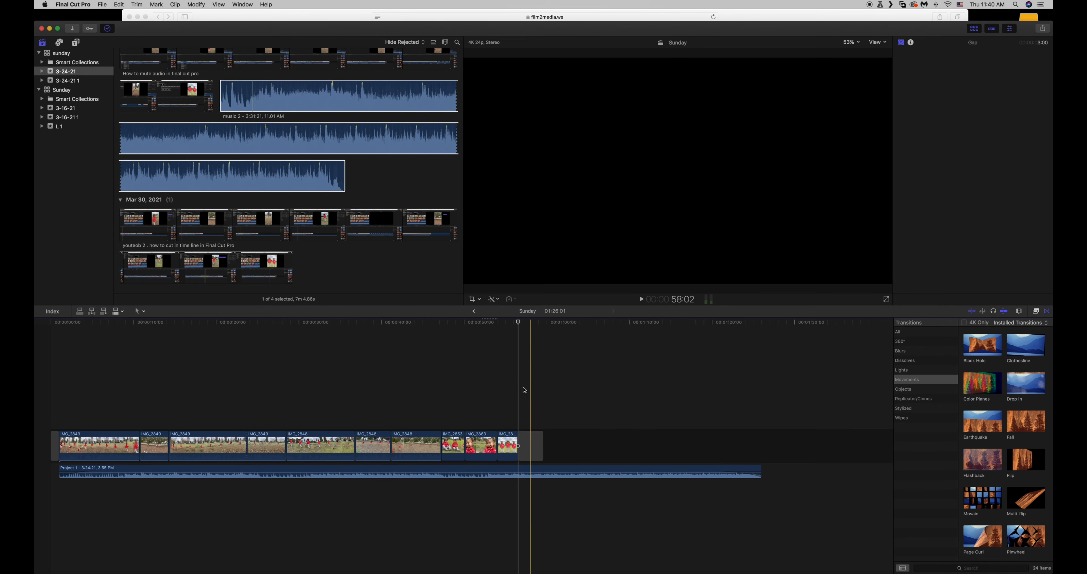
Add Position, Rotation and Scale keyframes at the first frame of the third photo clip, at 54:01.
{"action": "key", "text": "super+equal"}
{"action": "left_click", "coordinate": [533, 325]}
{"action": "left_click_drag", "start_coordinate": [533, 326], "coordinate": [530, 327]}
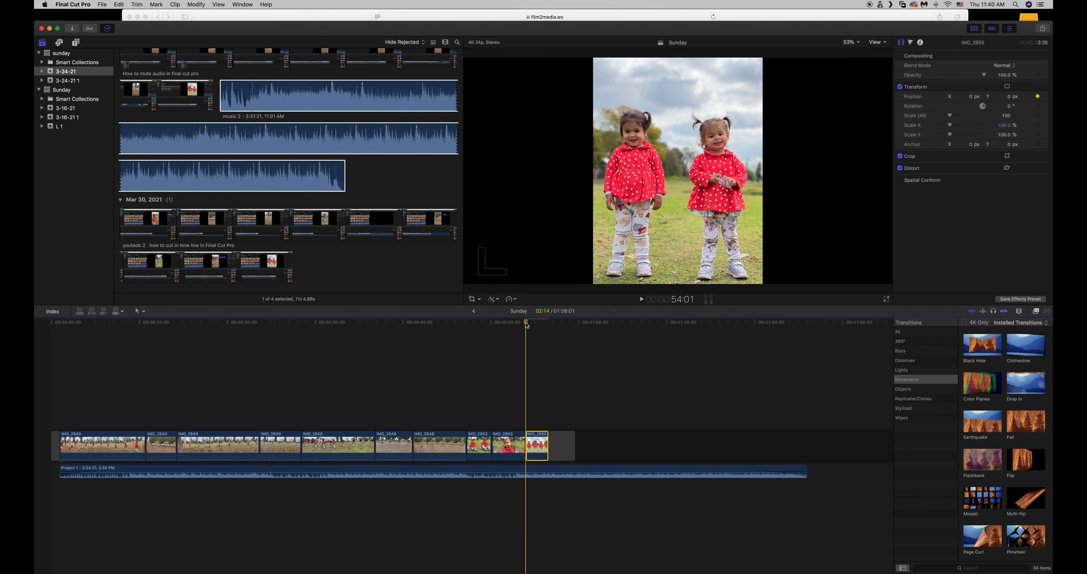
{"action": "left_click_drag", "start_coordinate": [529, 325], "coordinate": [548, 326]}
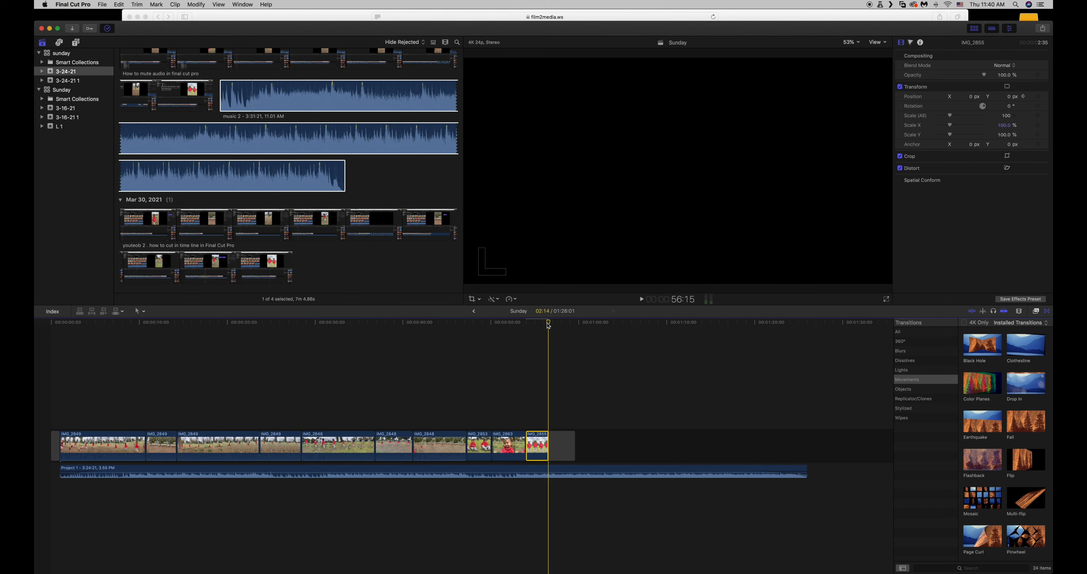
{"action": "key", "text": "Left"}
{"action": "left_click_drag", "start_coordinate": [553, 323], "coordinate": [529, 325]}
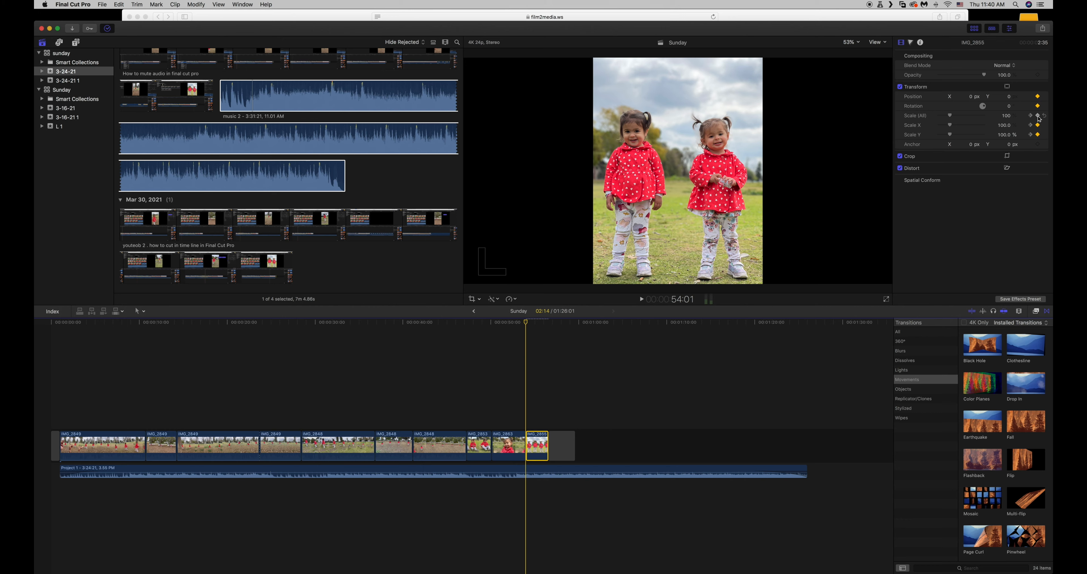
At the third photo's last frame, 56:14, set its Scale to about 284% and its Position Y to -877 px.
{"action": "left_click_drag", "start_coordinate": [531, 326], "coordinate": [547, 327]}
{"action": "key", "text": "Left"}
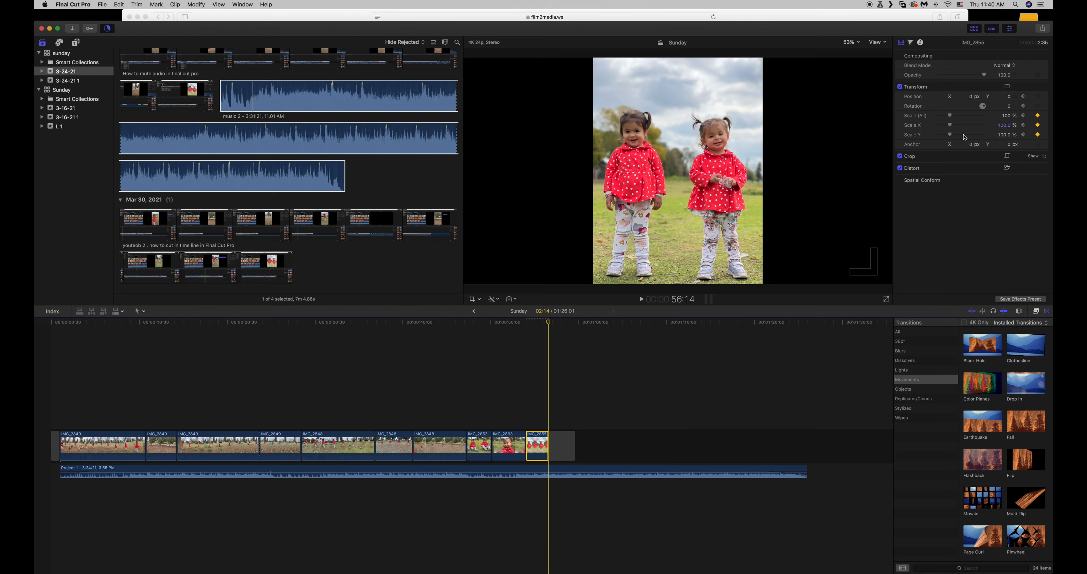
{"action": "left_click_drag", "start_coordinate": [951, 118], "coordinate": [1010, 161]}
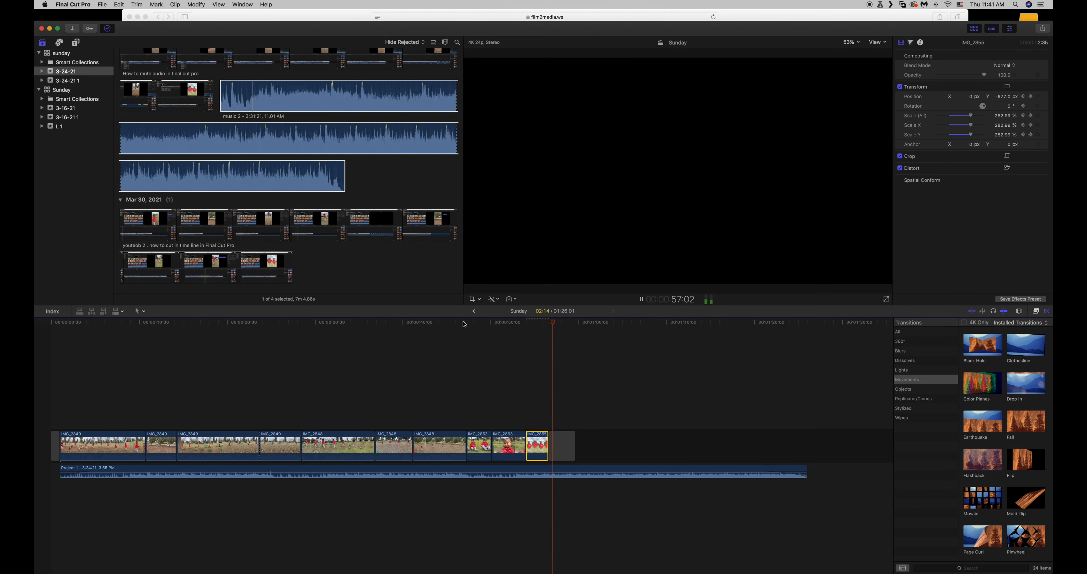
Lengthen the third photo clip to about 11:20 and cut it where its zoom animation ends.
{"action": "left_click", "coordinate": [548, 325]}
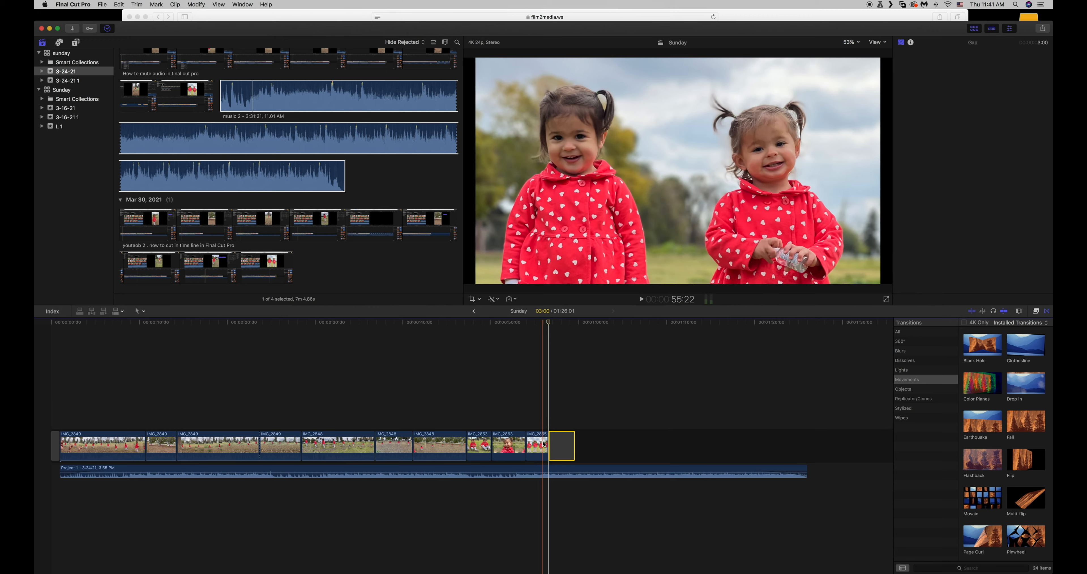
{"action": "left_click", "coordinate": [545, 442]}
{"action": "left_click_drag", "start_coordinate": [547, 441], "coordinate": [624, 443]}
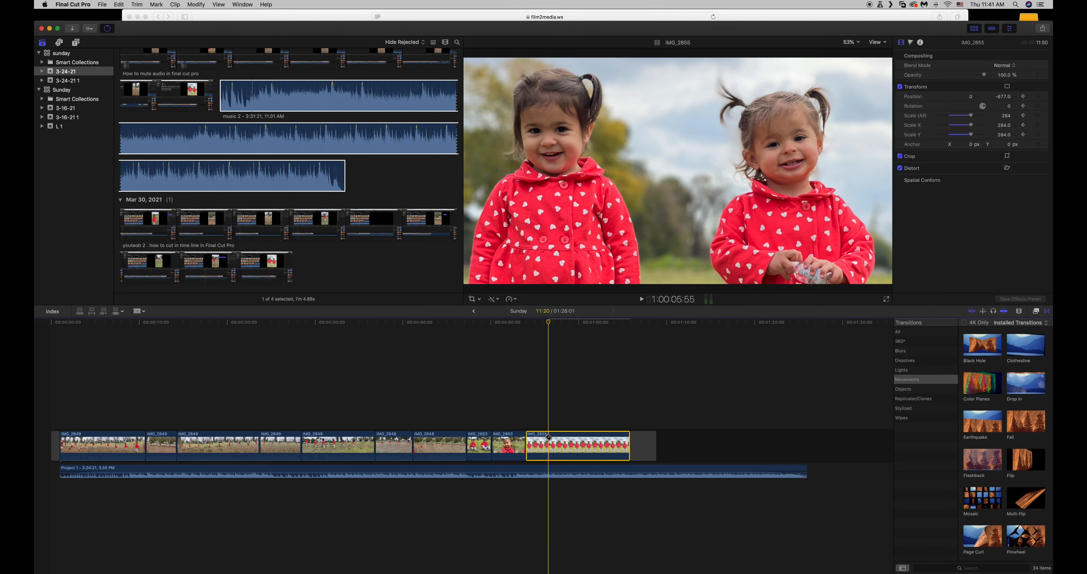
{"action": "left_click", "coordinate": [550, 437]}
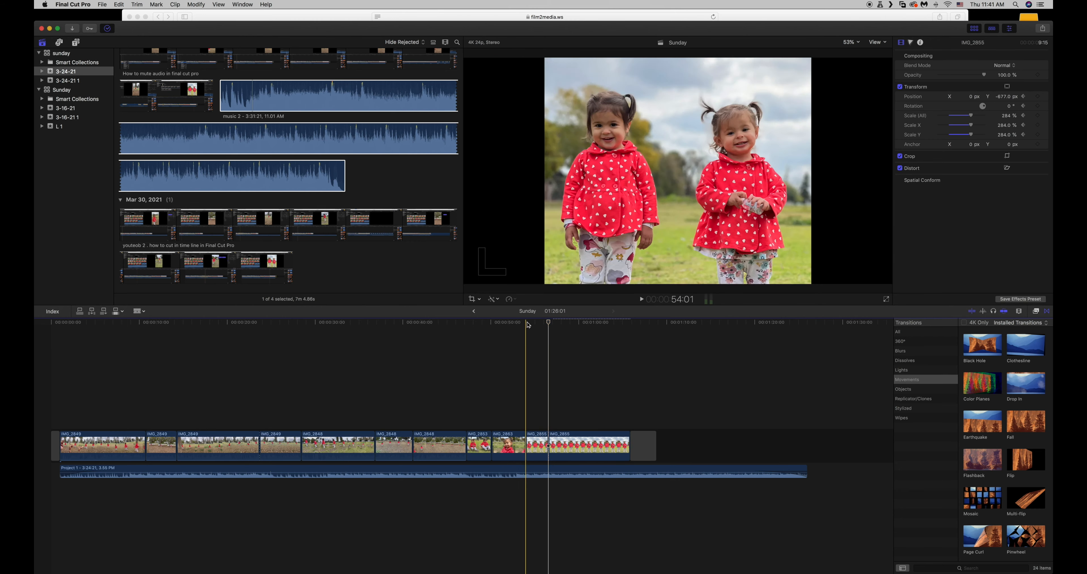
Cut off the extended third photo at about 1:00, delete the remainder, and trim the audio clip to the same end.
{"action": "left_click", "coordinate": [519, 324]}
{"action": "key", "text": "space"}
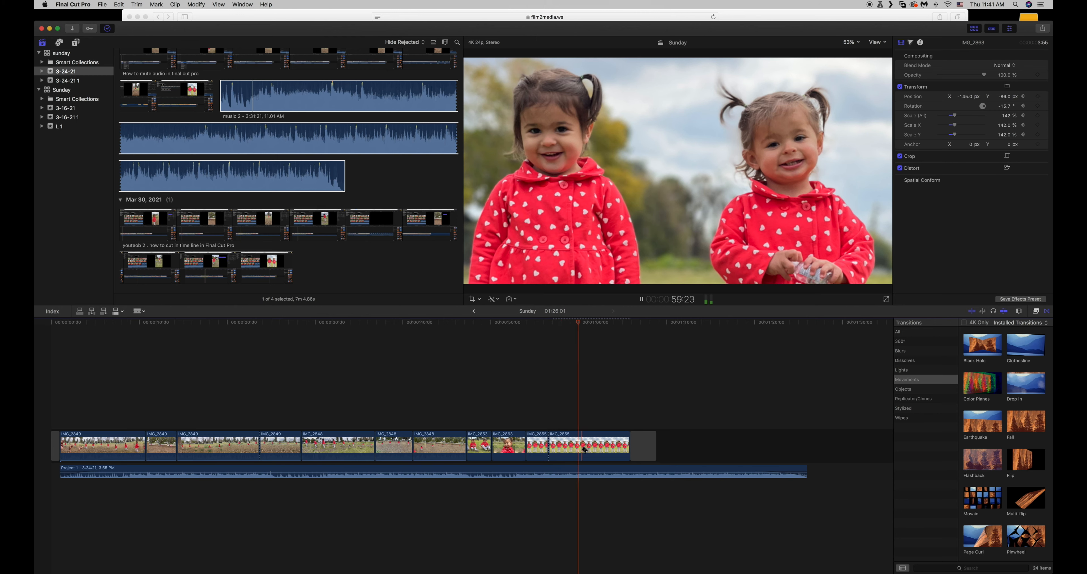
{"action": "key", "text": "space"}
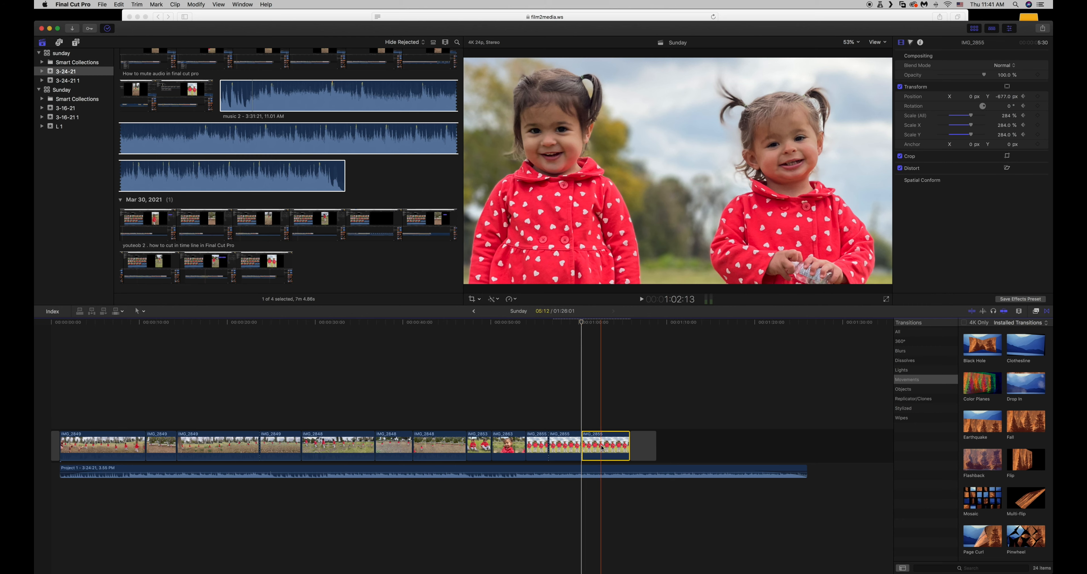
{"action": "key", "text": "Delete"}
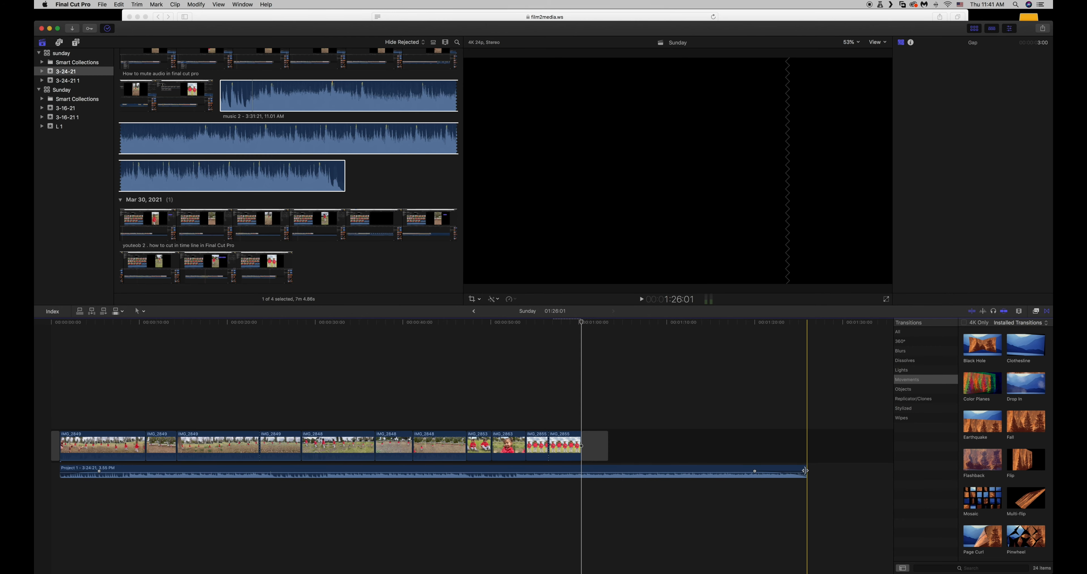
{"action": "left_click_drag", "start_coordinate": [805, 470], "coordinate": [581, 468]}
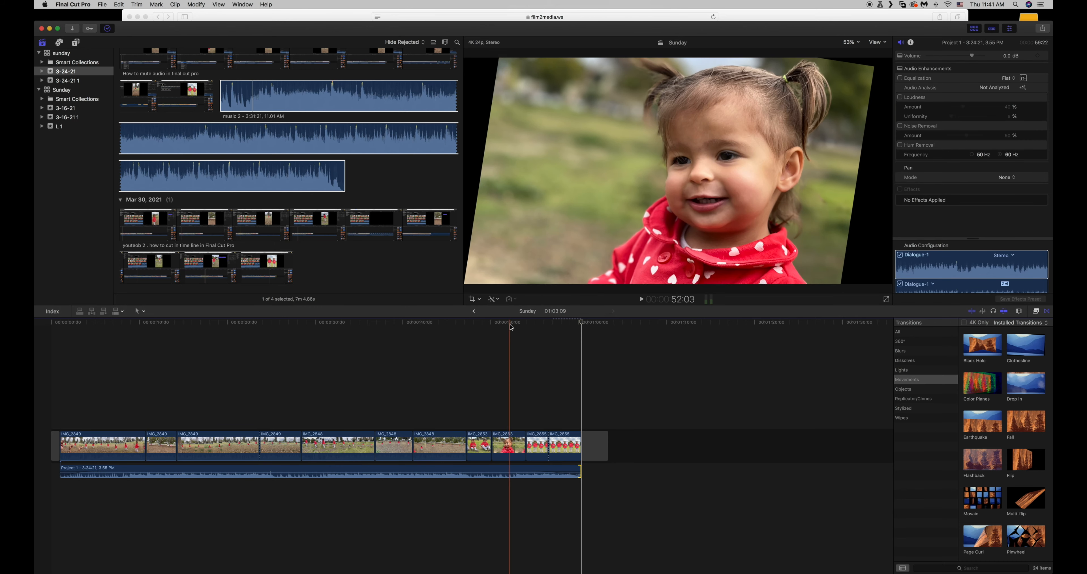
Play the three animated photos from the first one and scrub through the earlier video clips to review the edit.
{"action": "left_click_drag", "start_coordinate": [490, 322], "coordinate": [467, 321]}
{"action": "key", "text": "space"}
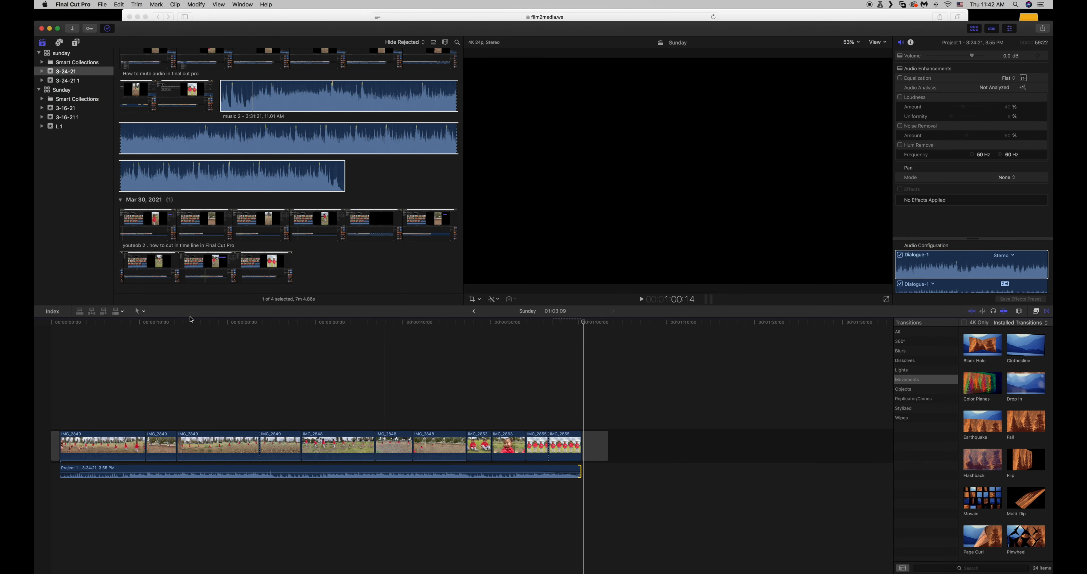
{"action": "left_click", "coordinate": [145, 330]}
{"action": "left_click_drag", "start_coordinate": [83, 322], "coordinate": [288, 327]}
{"action": "left_click_drag", "start_coordinate": [395, 330], "coordinate": [362, 328]}
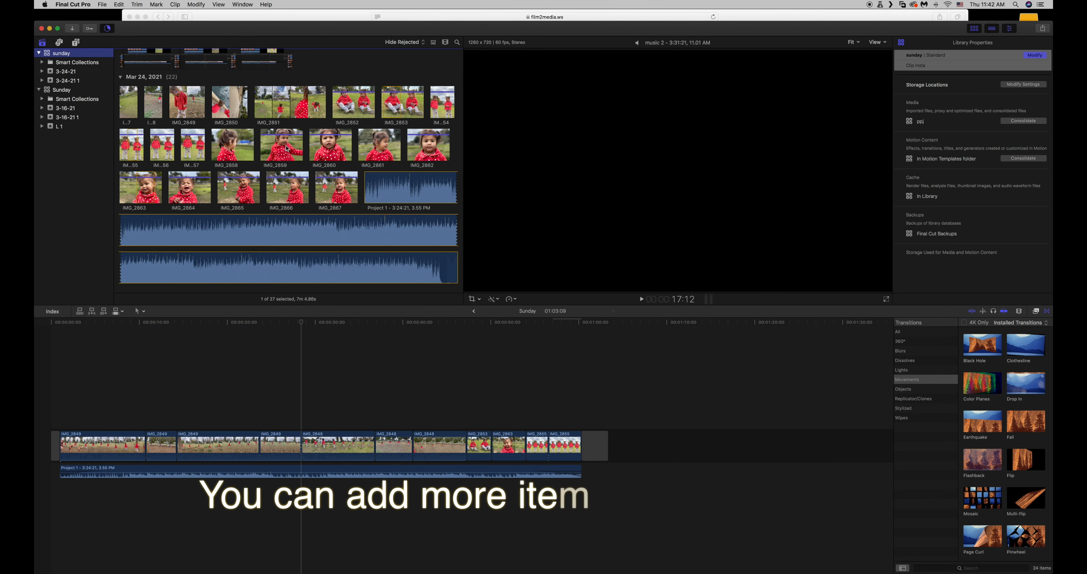
Insert the IMG_2850 video from the Mar 24, 2021 media between the fifth and sixth clips on the timeline.
{"action": "left_click", "coordinate": [287, 148]}
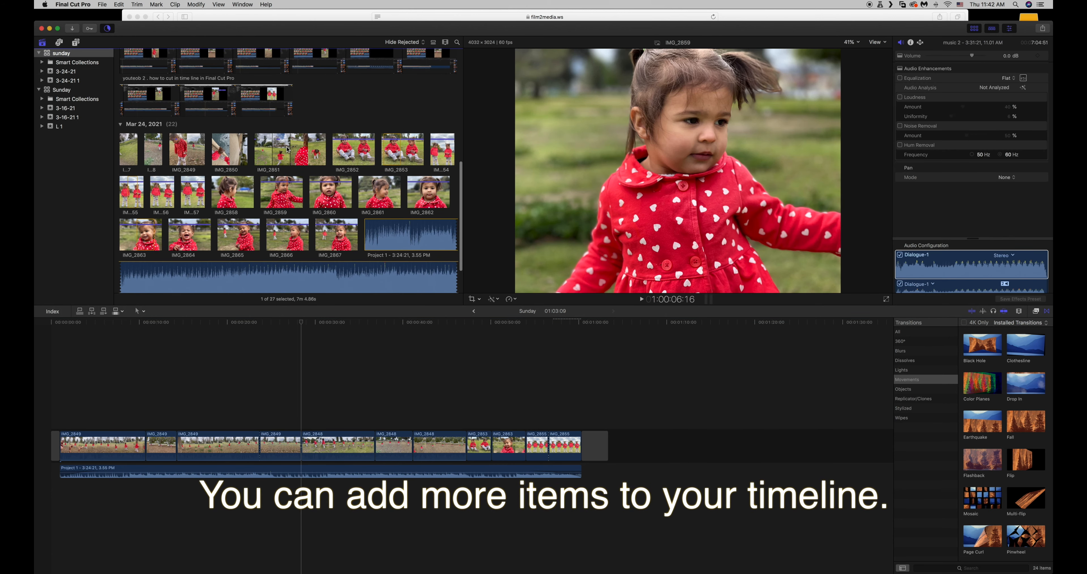
{"action": "left_click", "coordinate": [241, 159]}
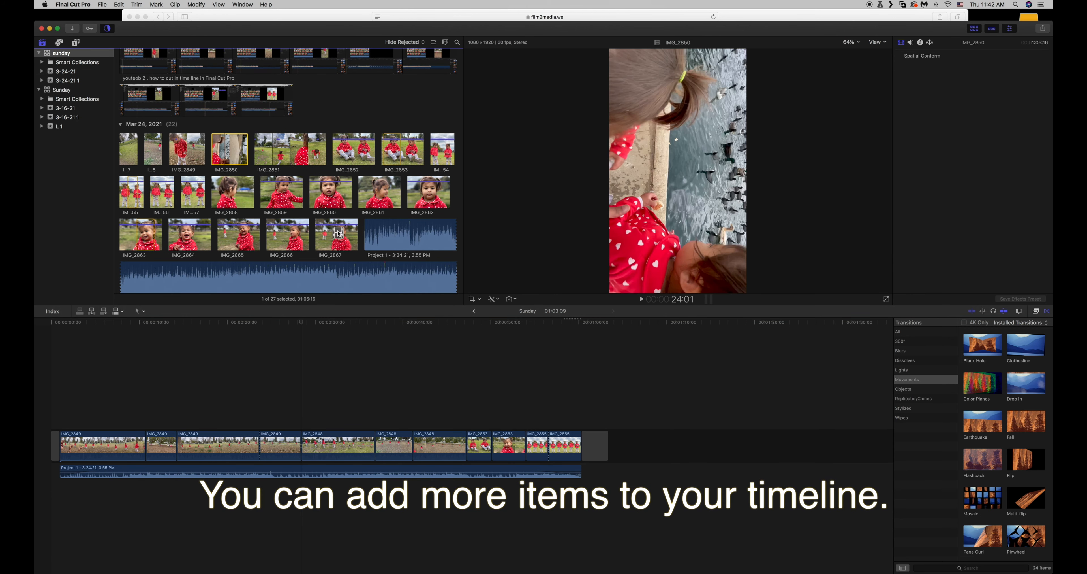
{"action": "left_click_drag", "start_coordinate": [339, 233], "coordinate": [375, 439]}
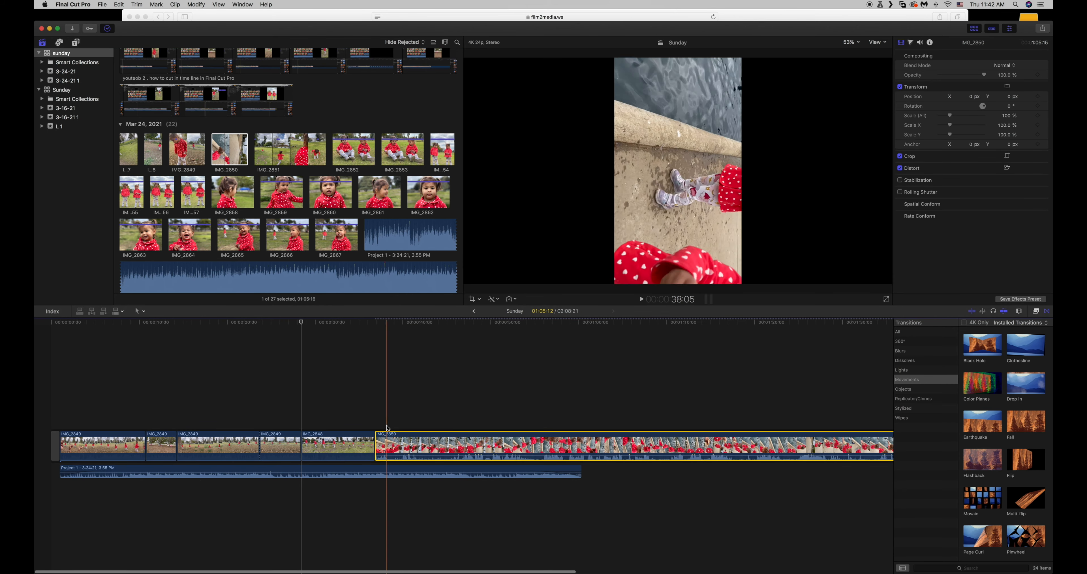
Shorten IMG_2850 by cutting it at 54:11 and deleting the rest, and extend the audio clip to the end of the last photo.
{"action": "left_click_drag", "start_coordinate": [374, 326], "coordinate": [529, 327]}
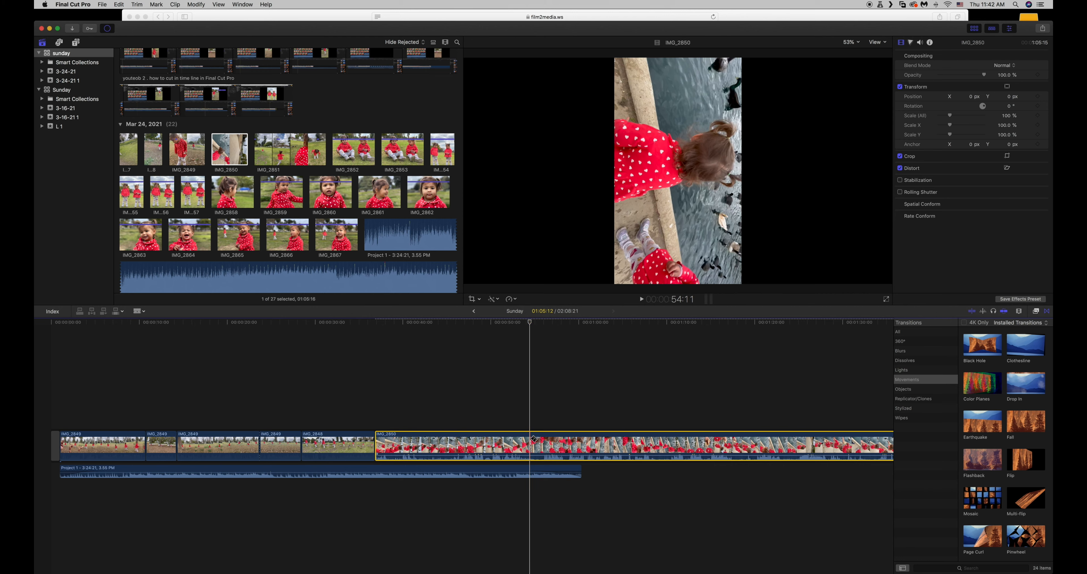
{"action": "left_click", "coordinate": [534, 438]}
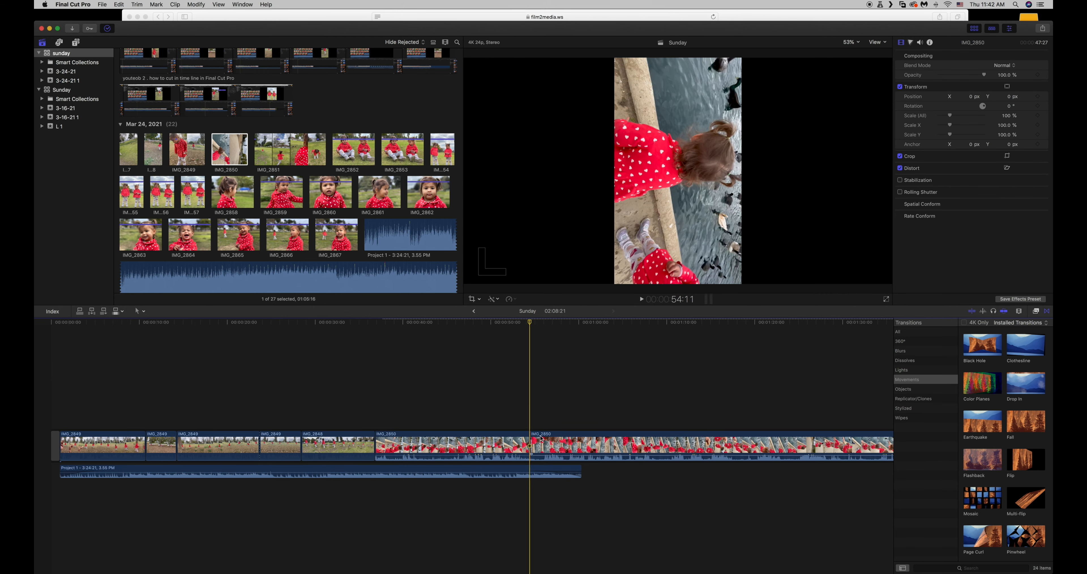
{"action": "left_click", "coordinate": [566, 440]}
{"action": "key", "text": "Delete"}
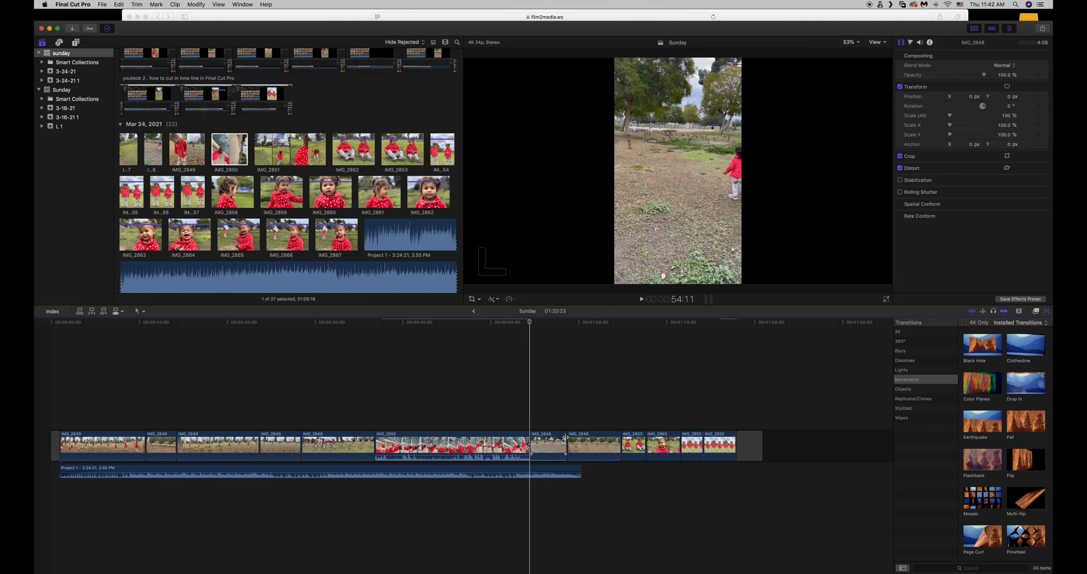
{"action": "left_click_drag", "start_coordinate": [579, 471], "coordinate": [735, 457]}
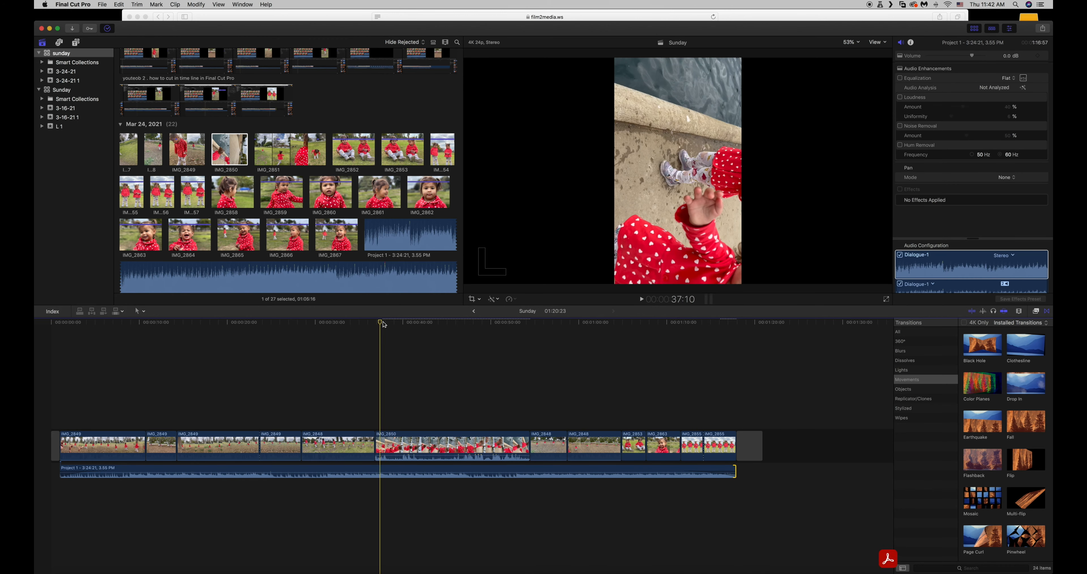
Scrub through the inserted IMG_2850 clip to check its orientation.
{"action": "left_click", "coordinate": [417, 325]}
{"action": "left_click_drag", "start_coordinate": [417, 325], "coordinate": [427, 327]}
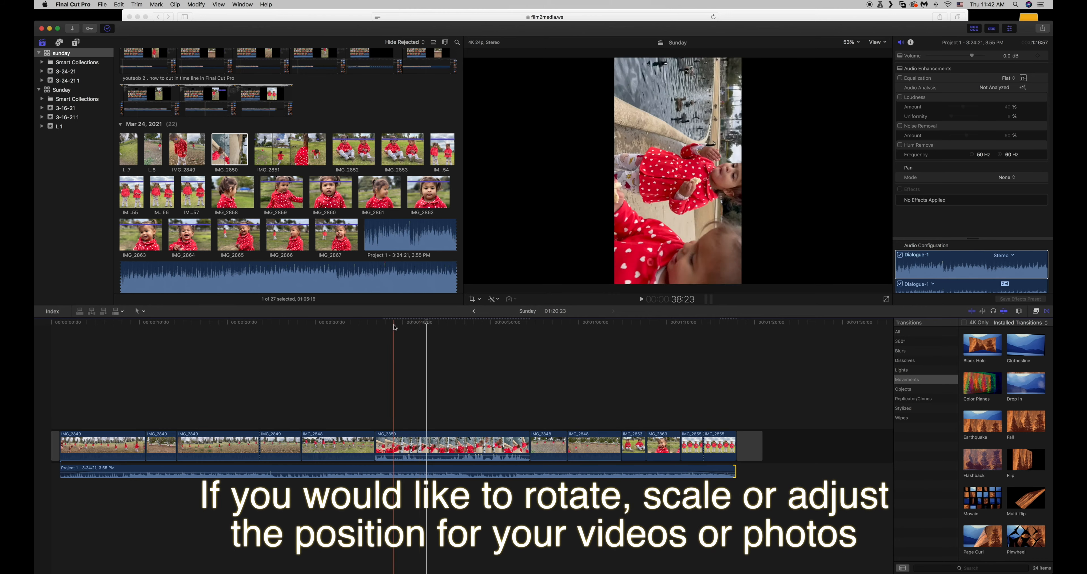
{"action": "left_click", "coordinate": [381, 326]}
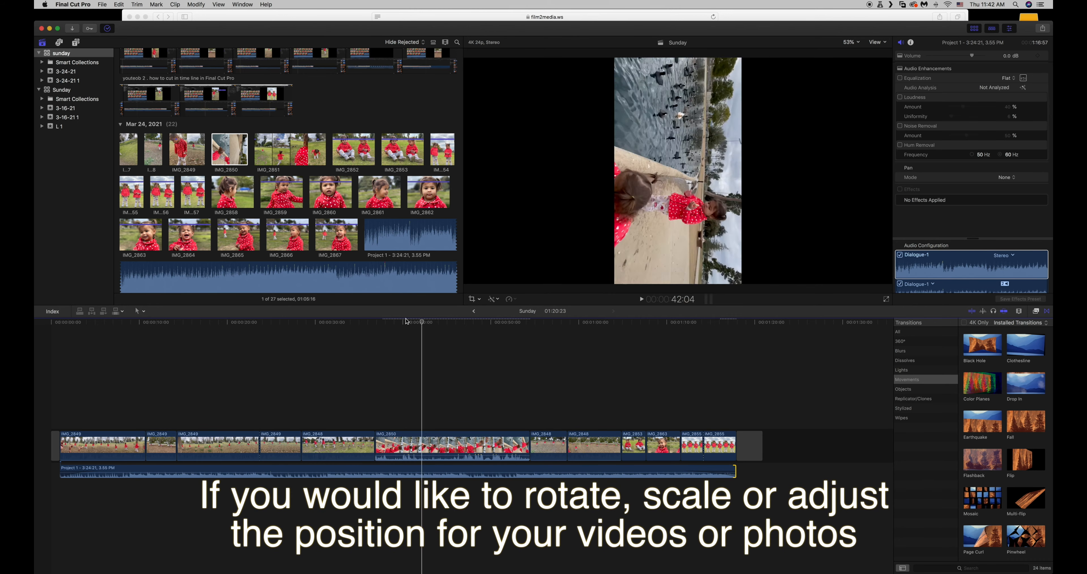
Select the IMG_2850 clip on the timeline and set its rotation to 90° without adding a keyframe.
{"action": "left_click", "coordinate": [45, 328]}
{"action": "left_click_drag", "start_coordinate": [45, 328], "coordinate": [380, 328]}
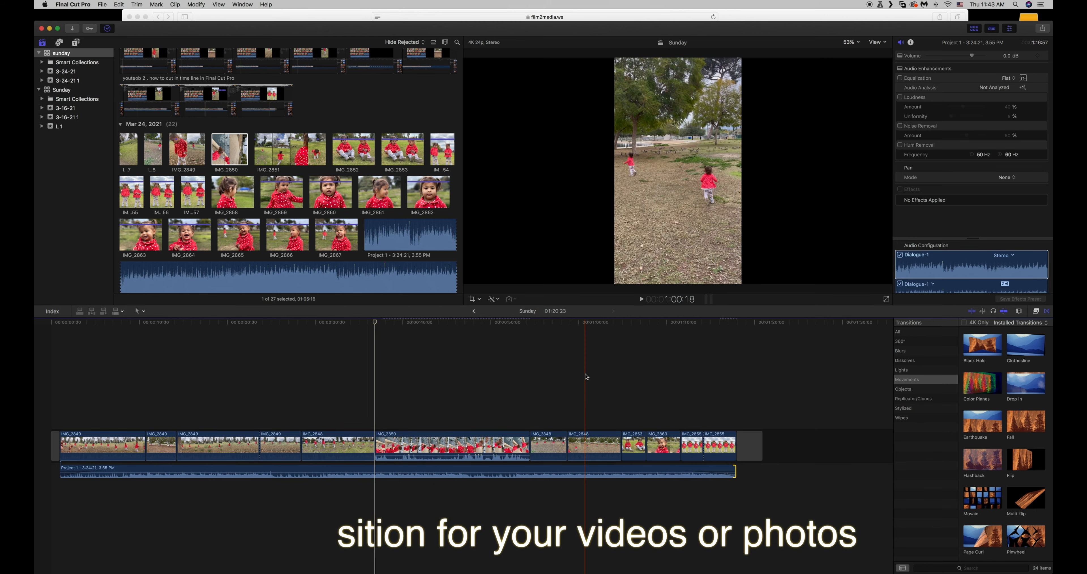
{"action": "left_click", "coordinate": [428, 438]}
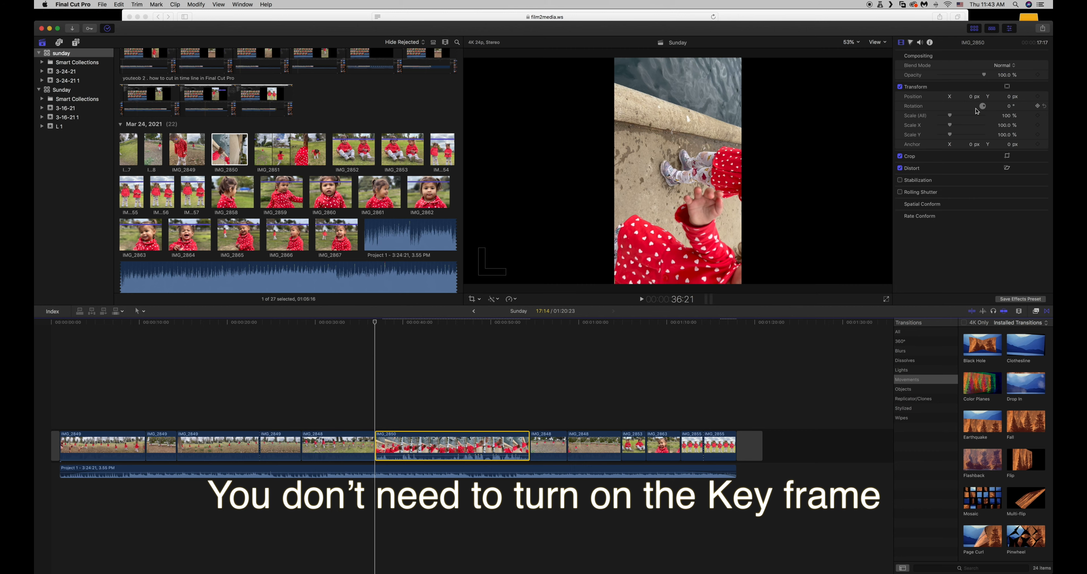
{"action": "left_click", "coordinate": [1009, 107]}
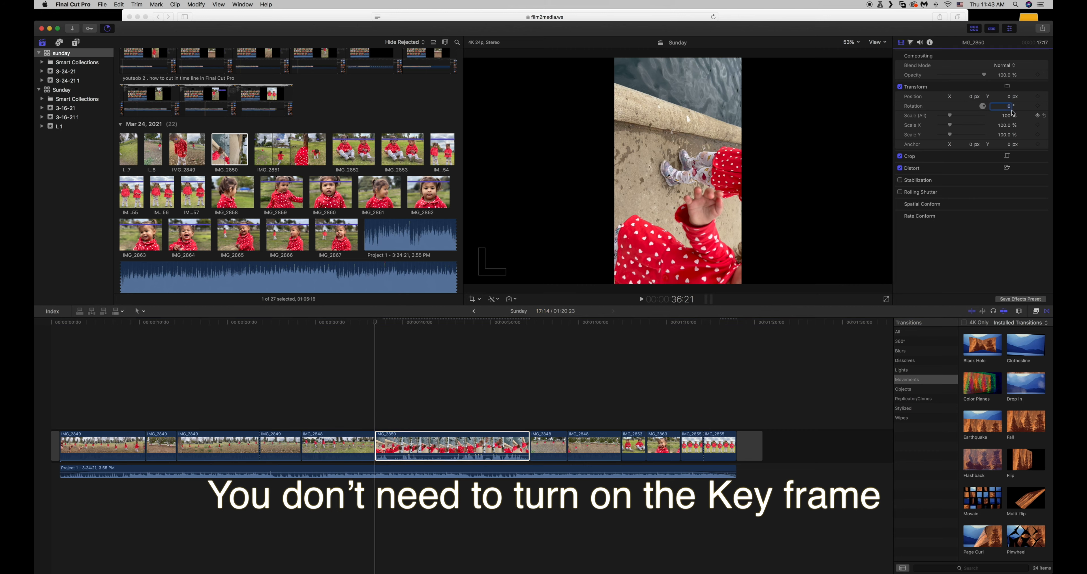
{"action": "type", "text": "9"}
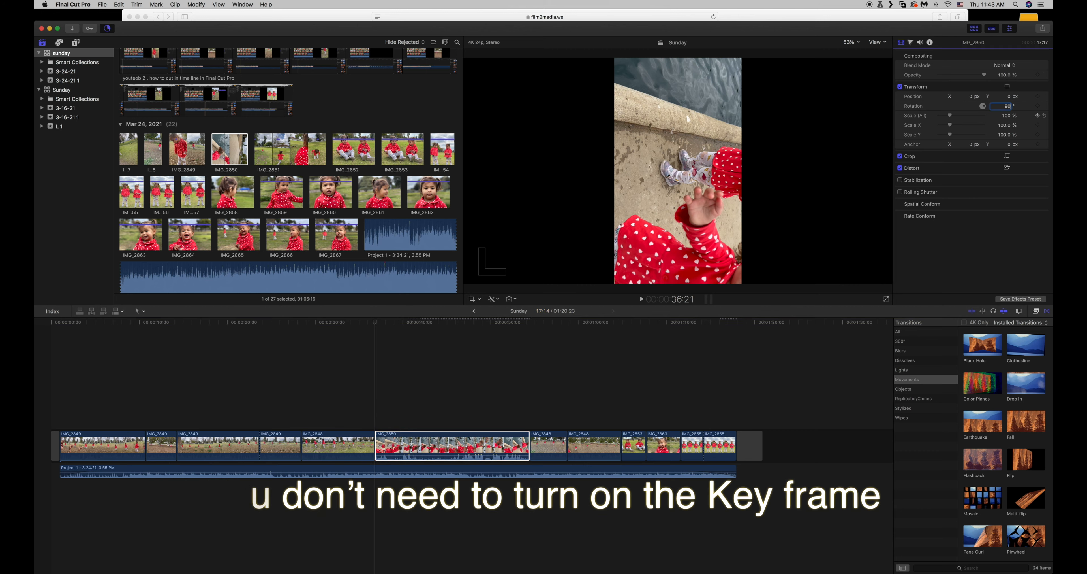
{"action": "type", "text": "0"}
{"action": "key", "text": "Return"}
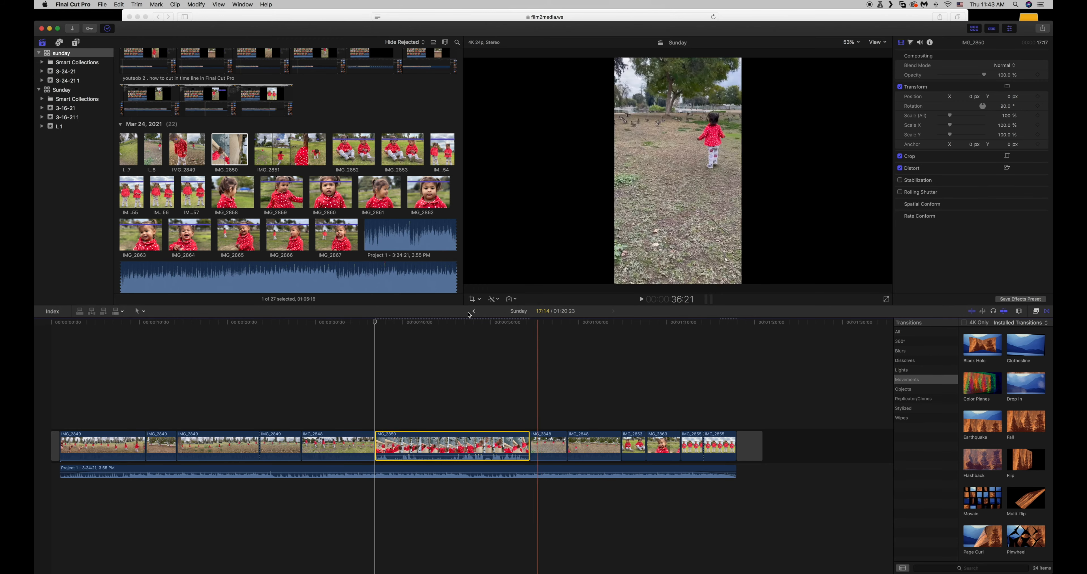
Scale the IMG_2850 clip uniformly to 192% so it fills the frame, and play it back from its start.
{"action": "mouse_move", "coordinate": [380, 322]}
{"action": "left_mouse_down"}
{"action": "mouse_move", "coordinate": [408, 324]}
{"action": "mouse_move", "coordinate": [379, 324]}
{"action": "left_mouse_up"}
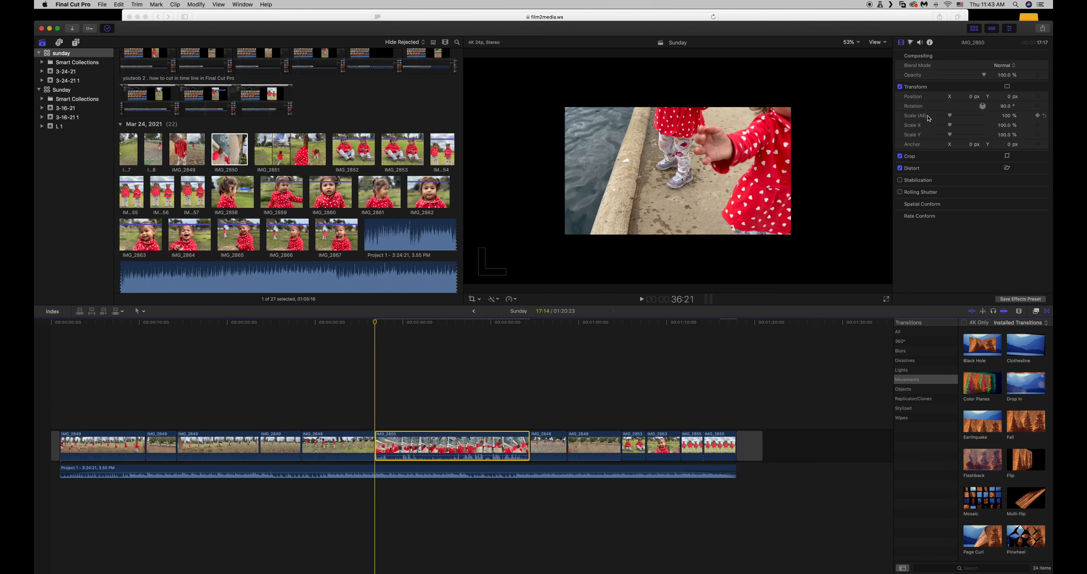
{"action": "left_click_drag", "start_coordinate": [951, 118], "coordinate": [963, 118]}
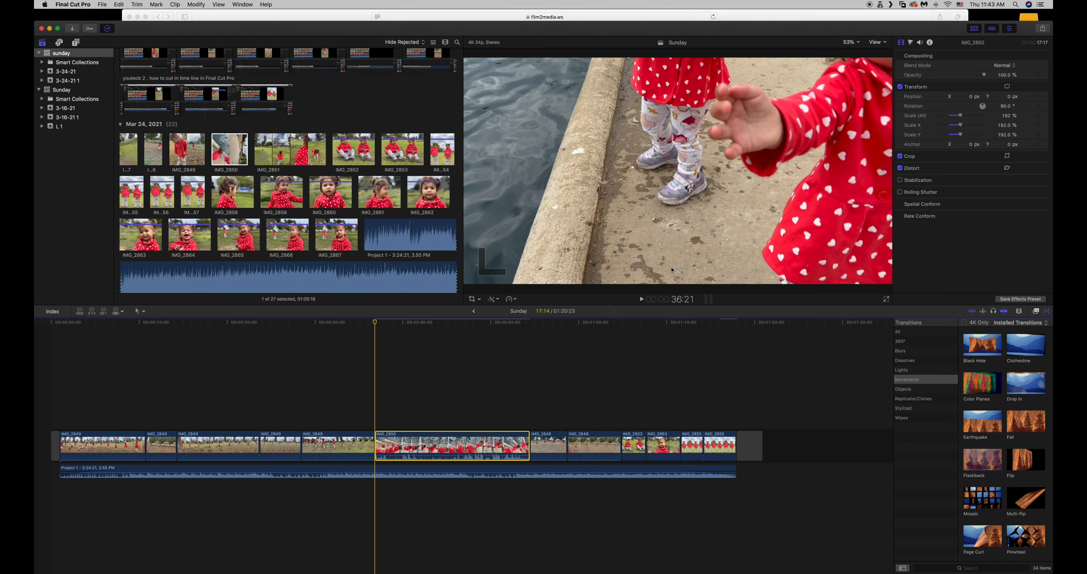
{"action": "left_click", "coordinate": [364, 323]}
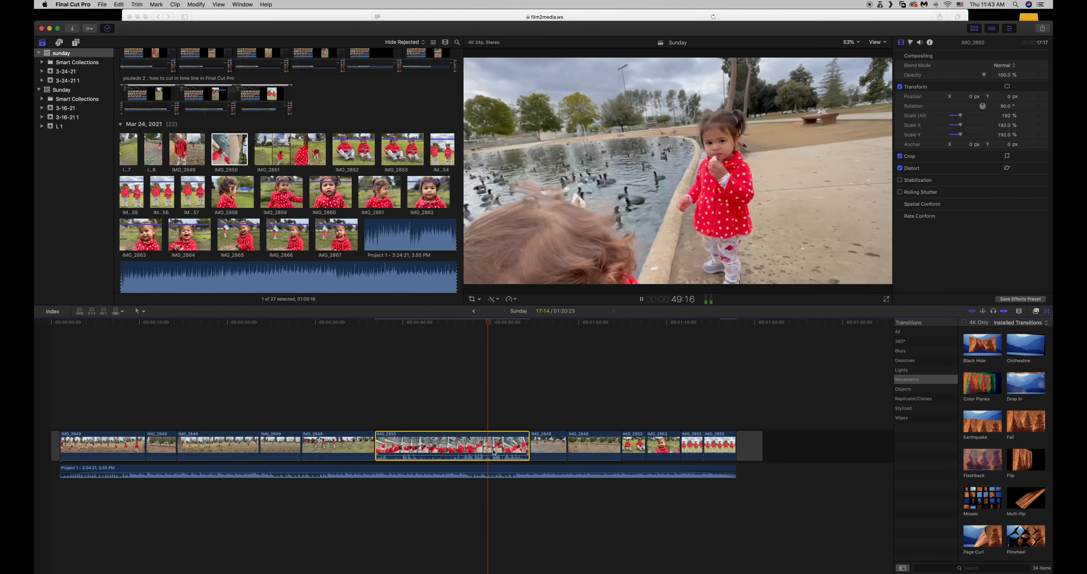
Silence the IMG_2850 clip's own audio by lowering its volume to -∞ dB on the timeline.
{"action": "mouse_move", "coordinate": [486, 455]}
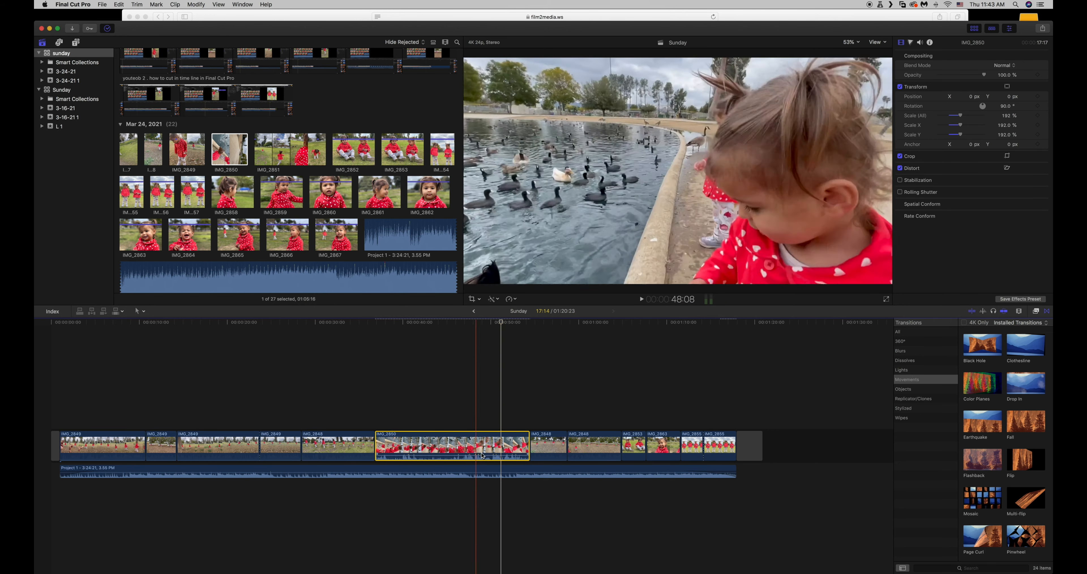
{"action": "left_click_drag", "start_coordinate": [484, 453], "coordinate": [484, 457]}
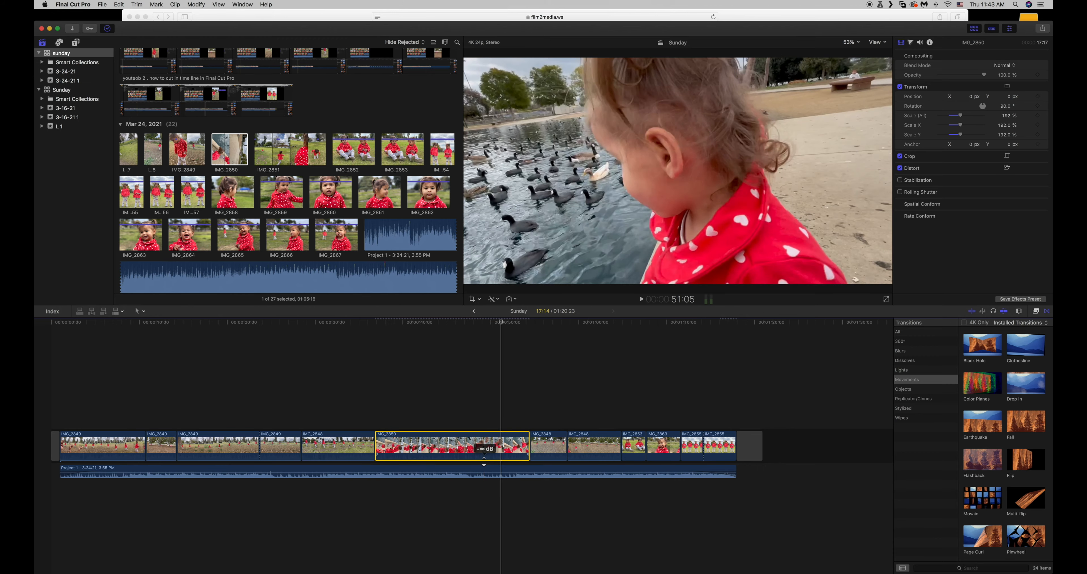